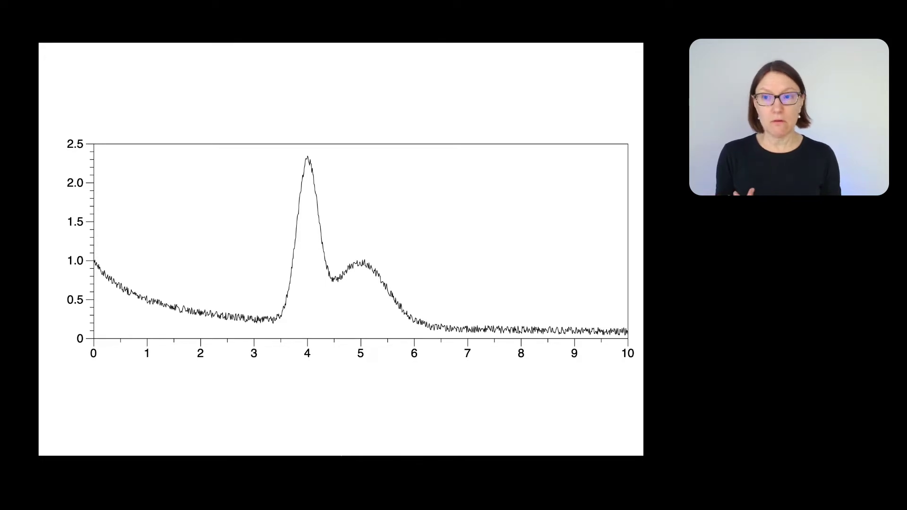
pyautogui.press('Right')
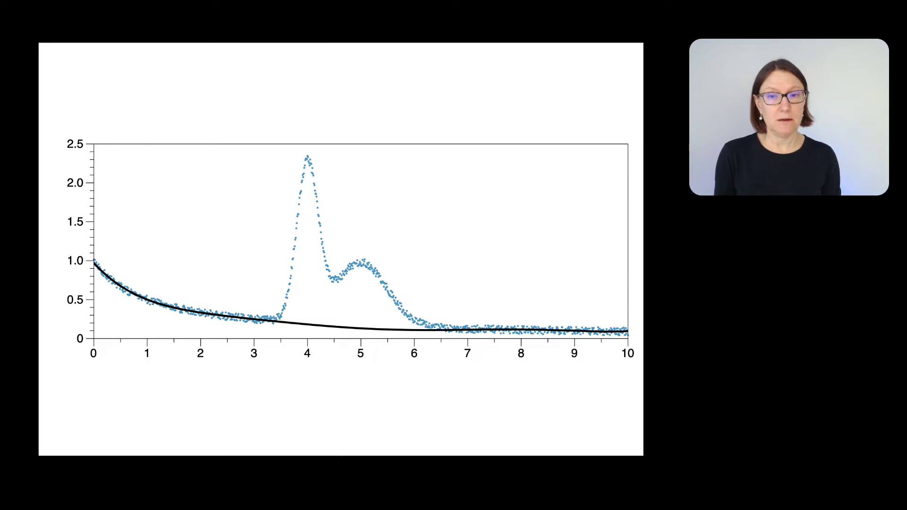
pyautogui.press('Right')
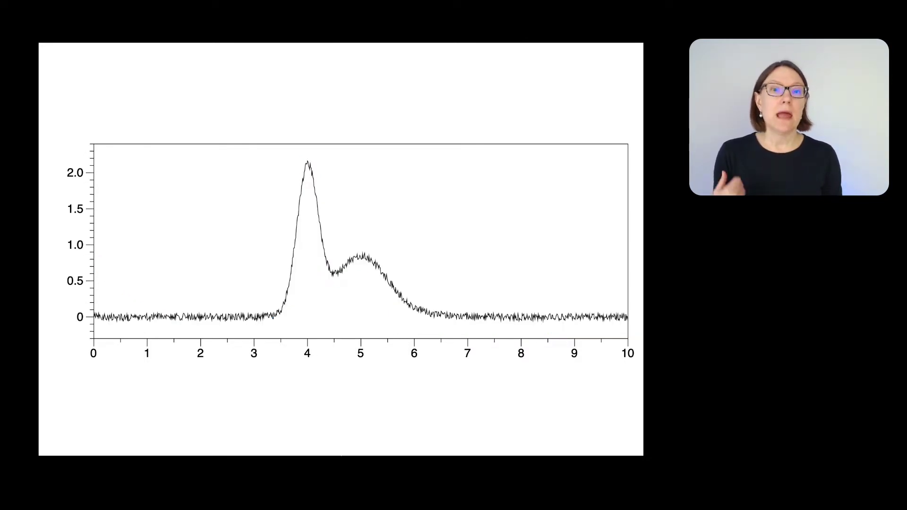
pyautogui.press('Right')
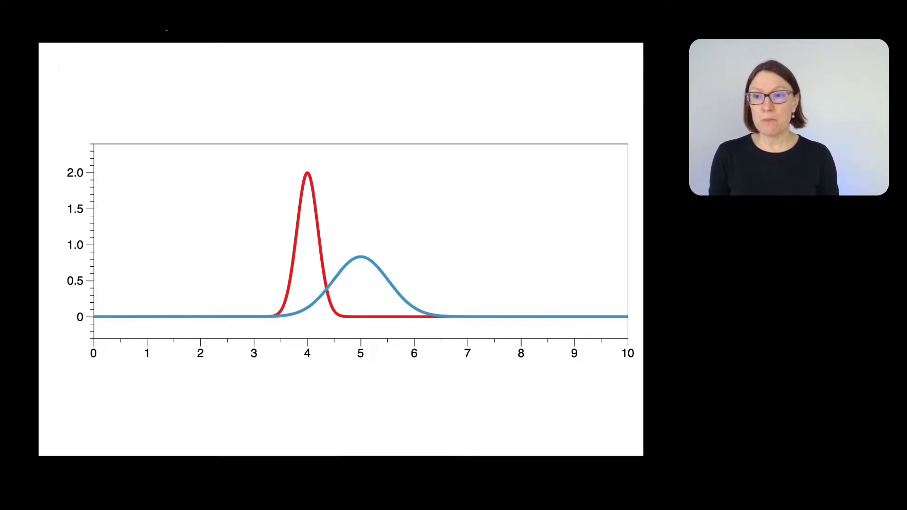
pyautogui.moveTo(96, 81)
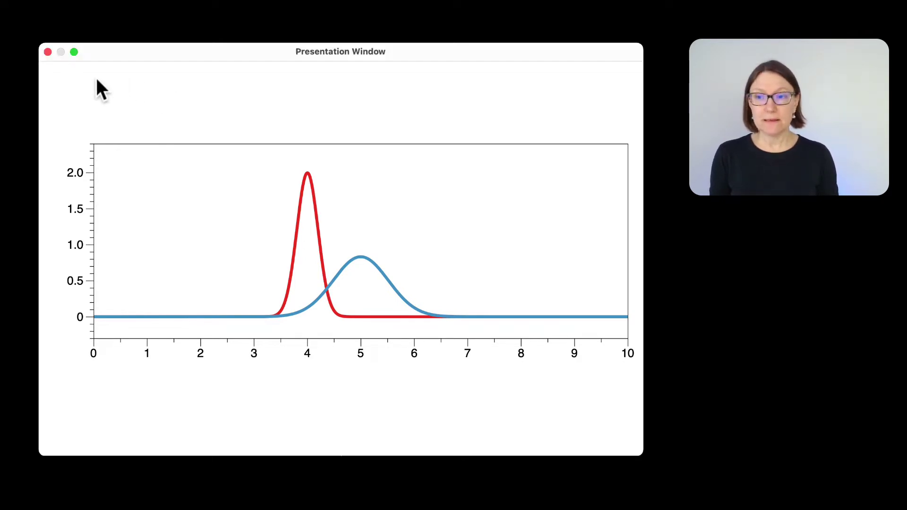
pyautogui.click(47, 52)
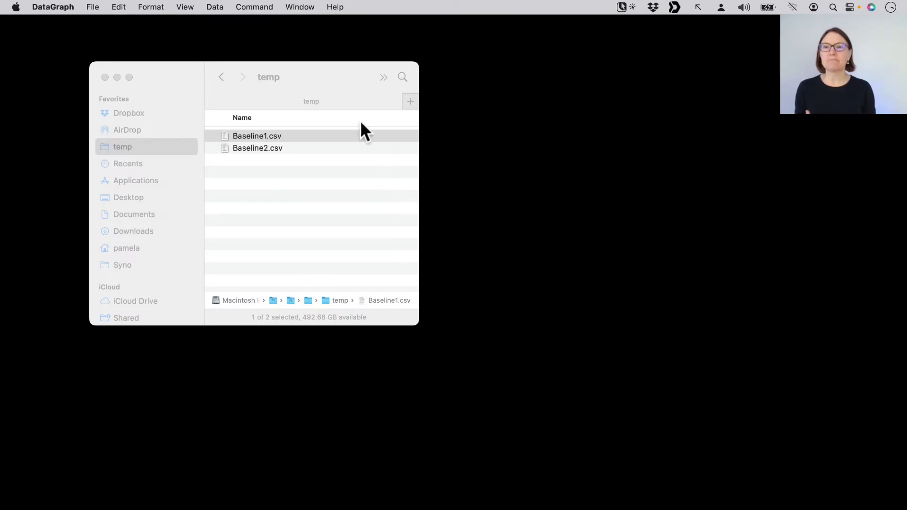
# Preview the contents of Baseline1.csv in the temp folder, and close the preview
pyautogui.click(255, 136)
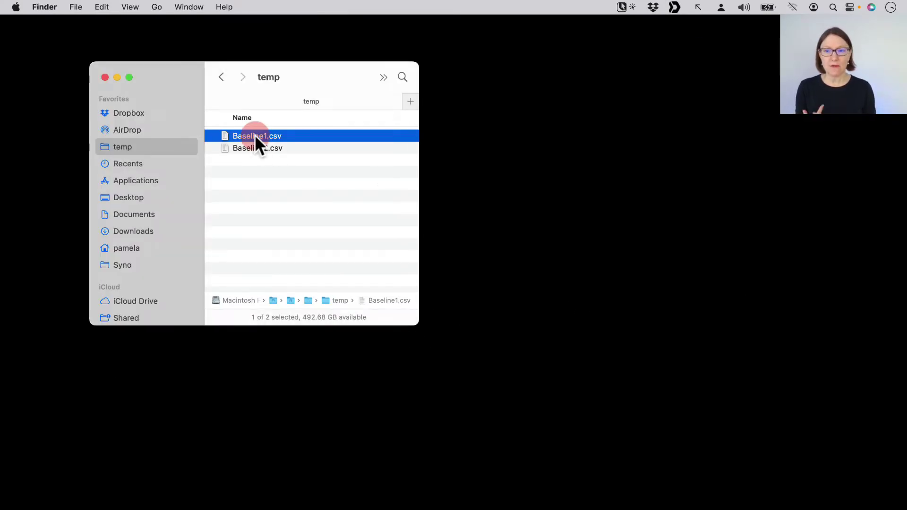
pyautogui.click(217, 136)
pyautogui.press('space')
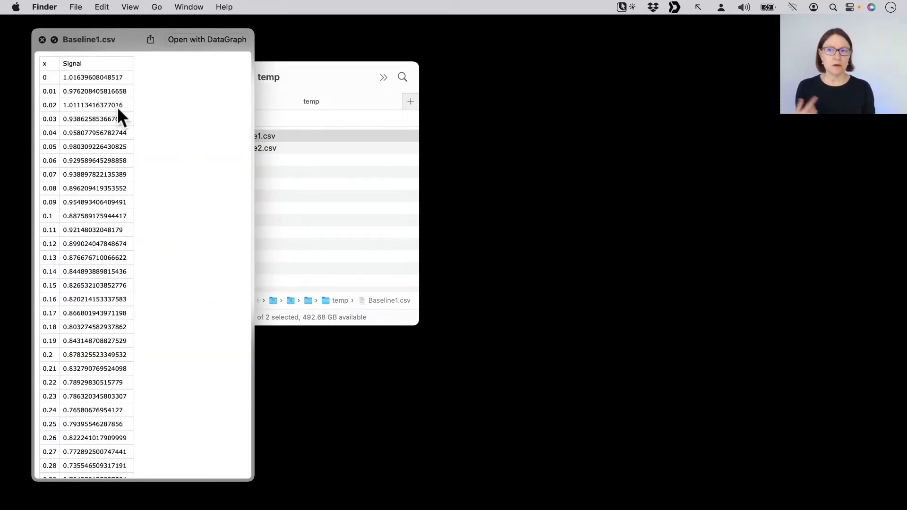
pyautogui.click(42, 40)
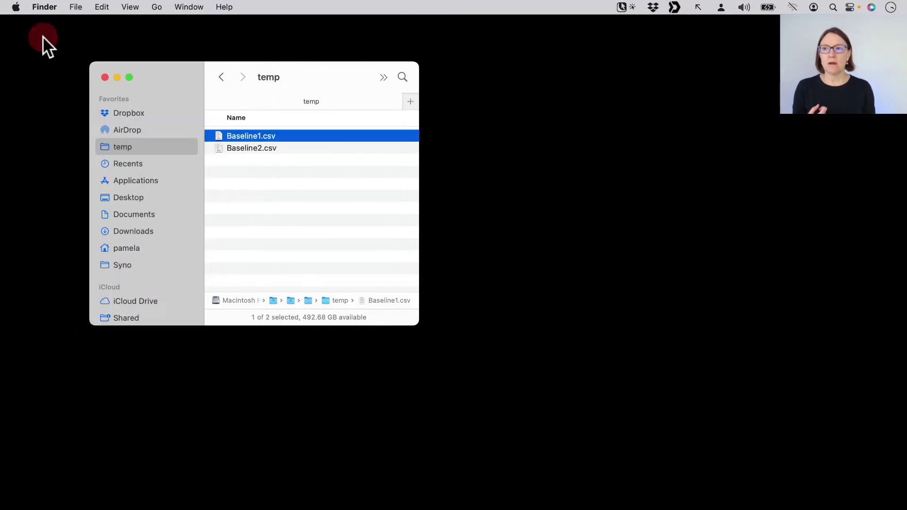
# Open Baseline1.csv from the temp folder in DataGraph and enlarge the new document window to fill the screen
pyautogui.click(271, 148)
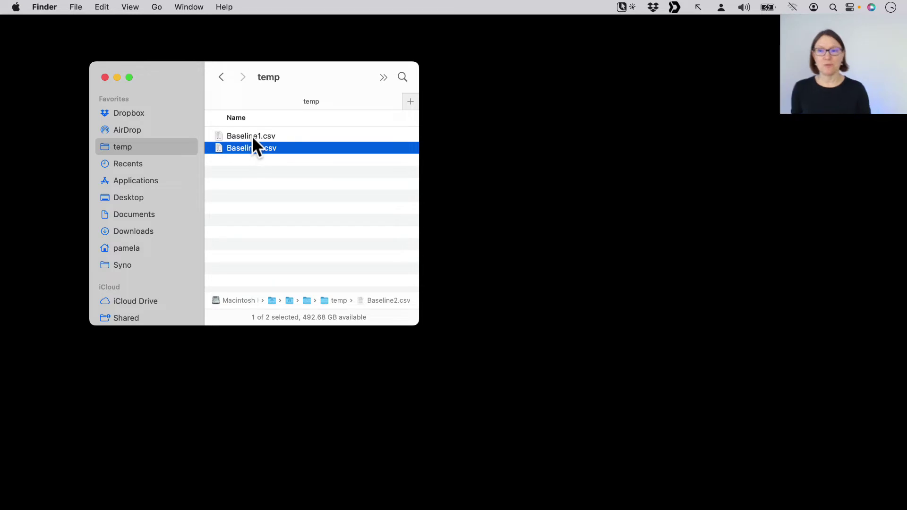
pyautogui.click(252, 136)
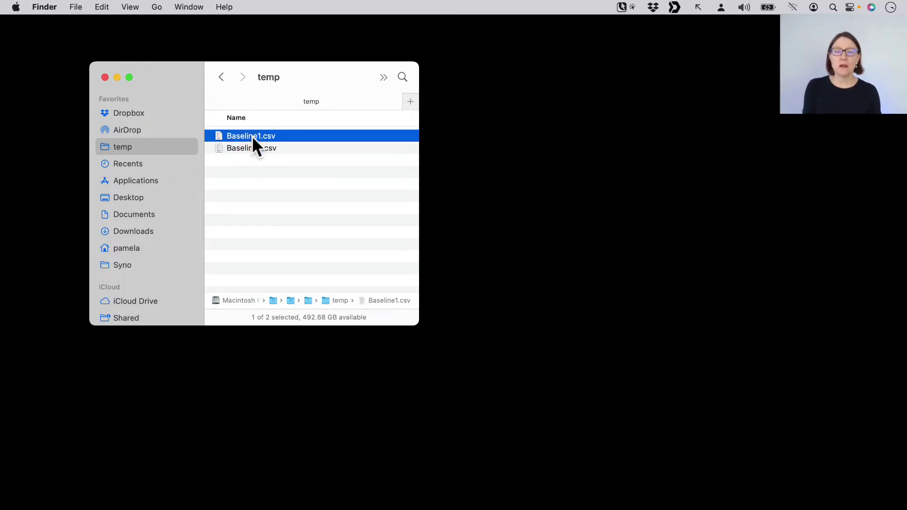
pyautogui.click(251, 136)
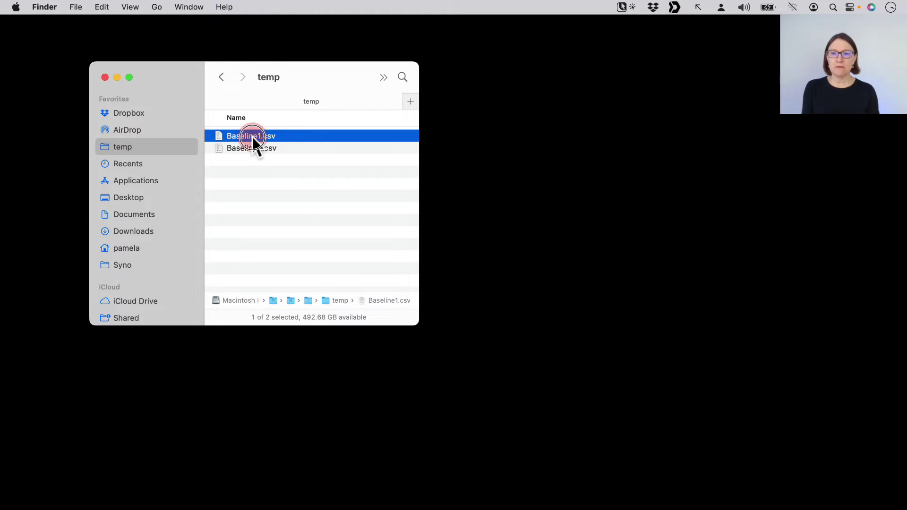
pyautogui.doubleClick(219, 136)
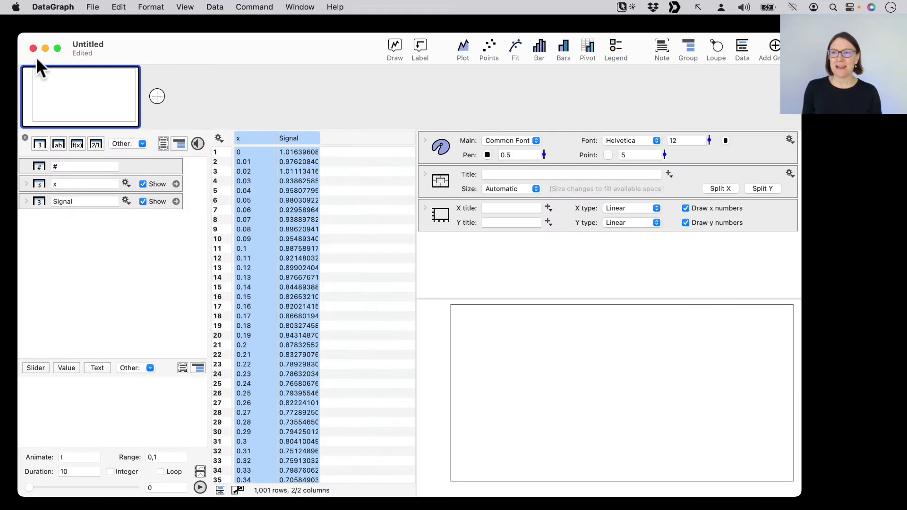
pyautogui.doubleClick(296, 43)
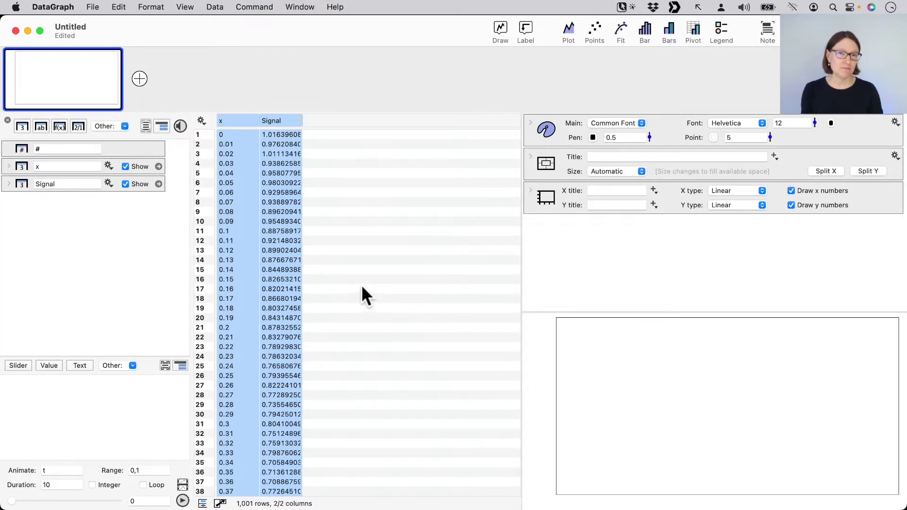
# Select the x and Signal columns and draw them as a line plot
pyautogui.click(359, 269)
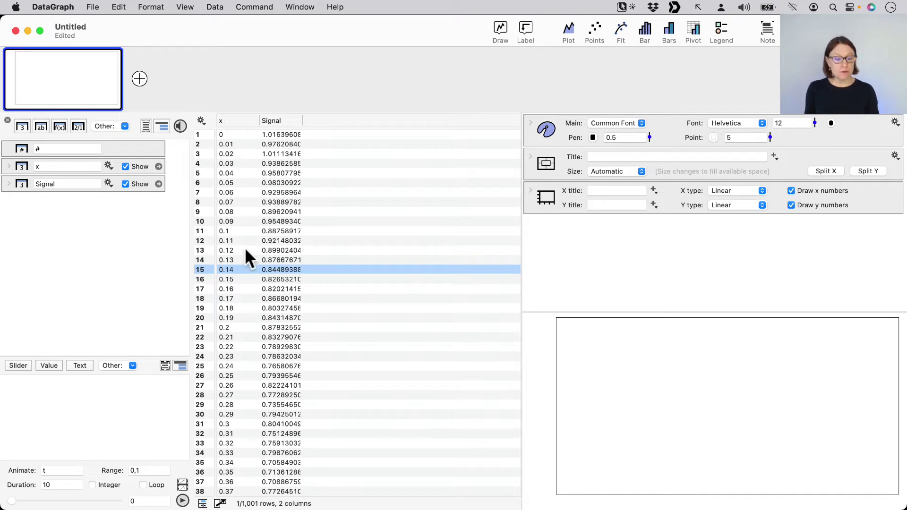
pyautogui.click(228, 121)
pyautogui.click(294, 118)
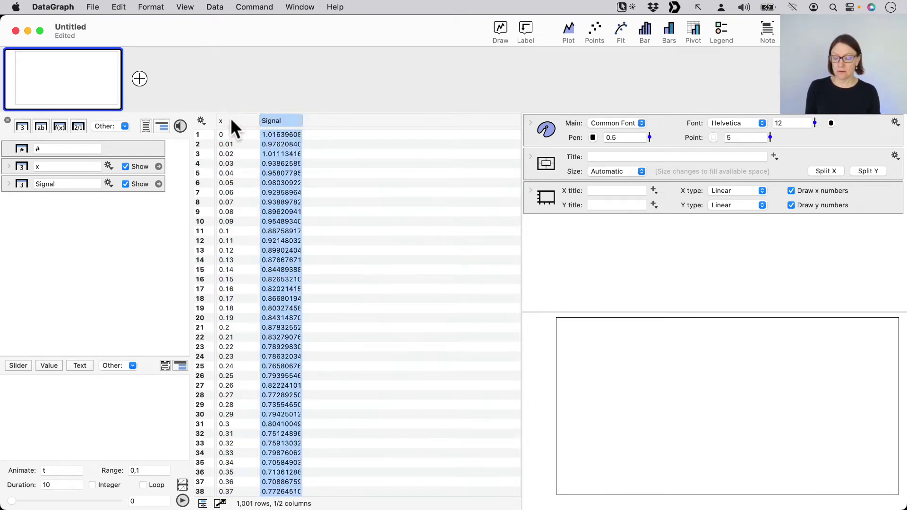
pyautogui.click(231, 118)
pyautogui.keyDown('super'); pyautogui.click(292, 118); pyautogui.keyUp('super')
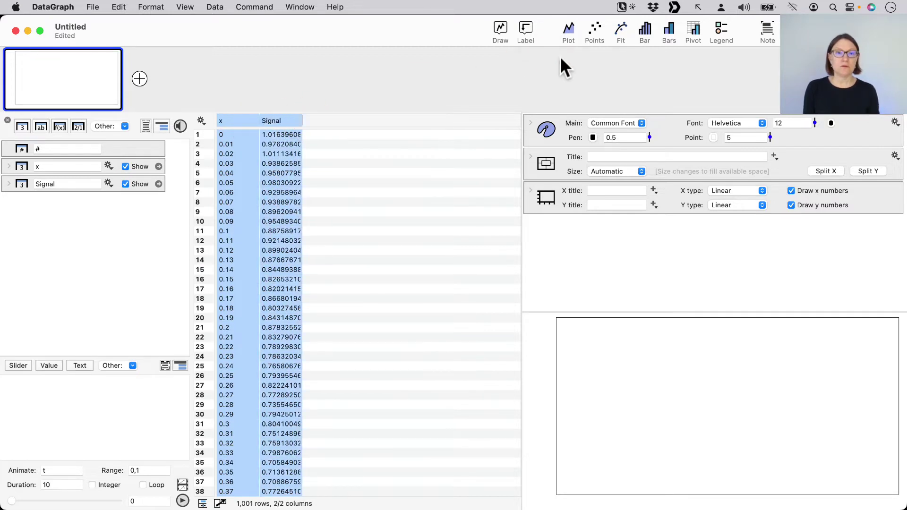
pyautogui.click(567, 33)
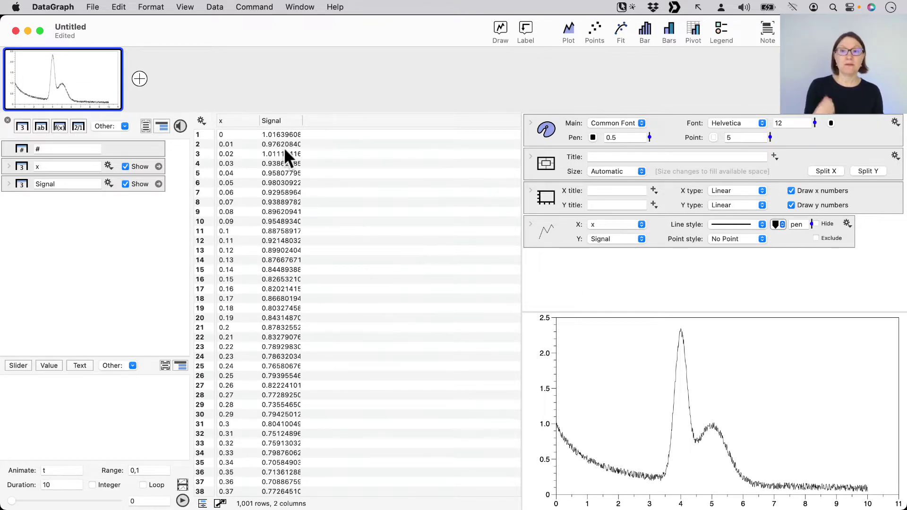
# Add a second graph and create a Fit of Signal against x in it
pyautogui.click(140, 79)
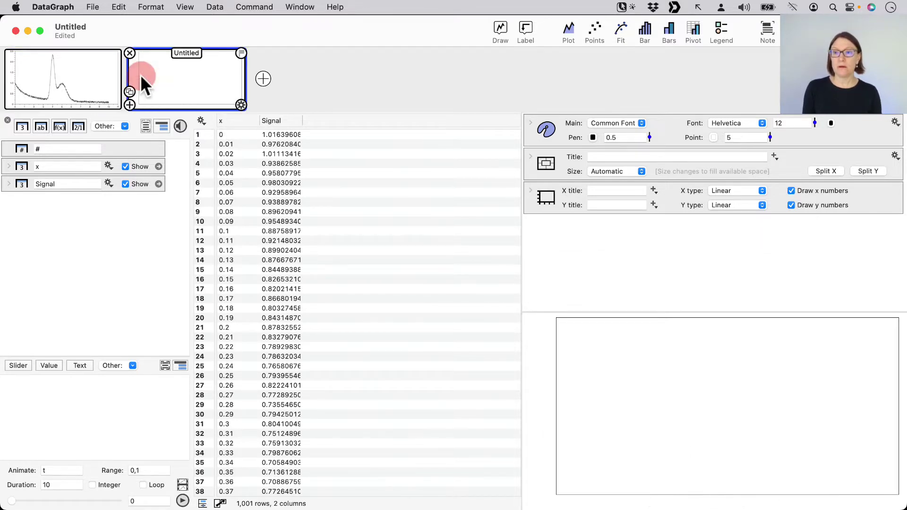
pyautogui.click(241, 120)
pyautogui.keyDown('shift'); pyautogui.click(284, 121); pyautogui.keyUp('shift')
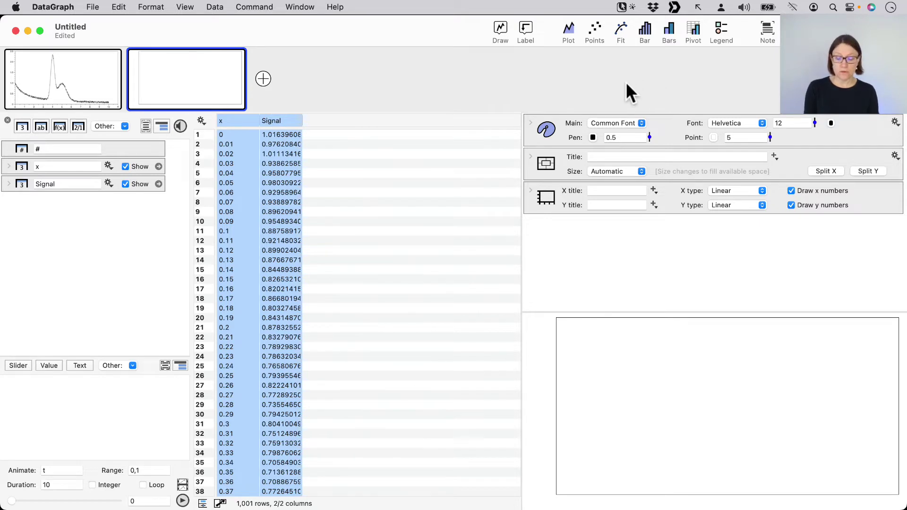
pyautogui.moveTo(622, 92); pyautogui.dragTo(622, 47)
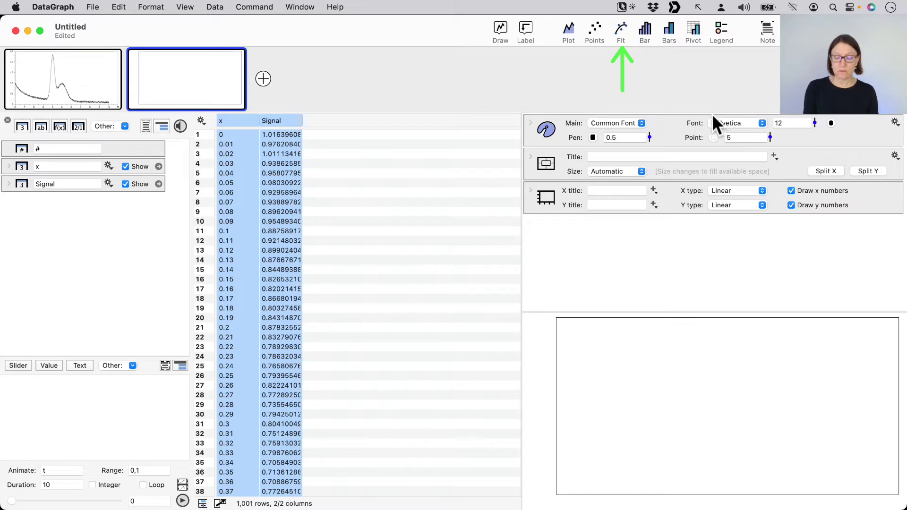
pyautogui.click(623, 33)
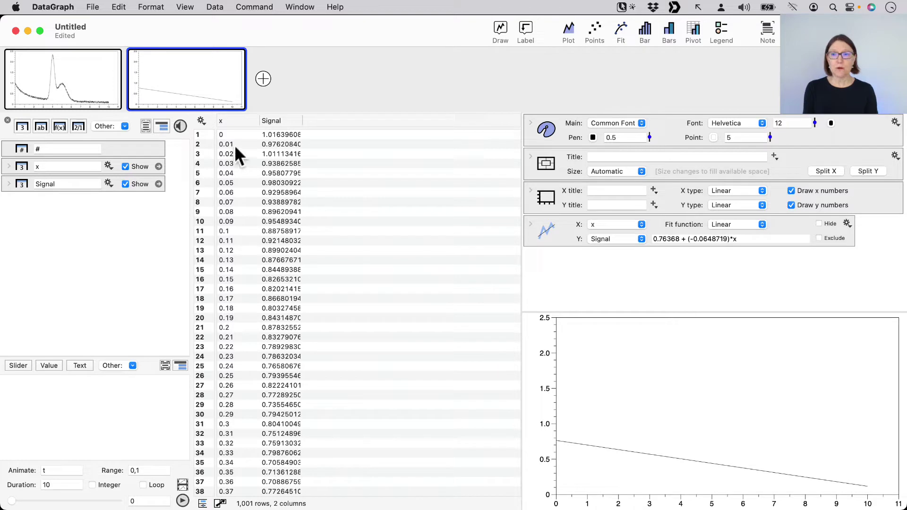
# Overlay the x and Signal data as a Points series on the fit graph
pyautogui.click(234, 118)
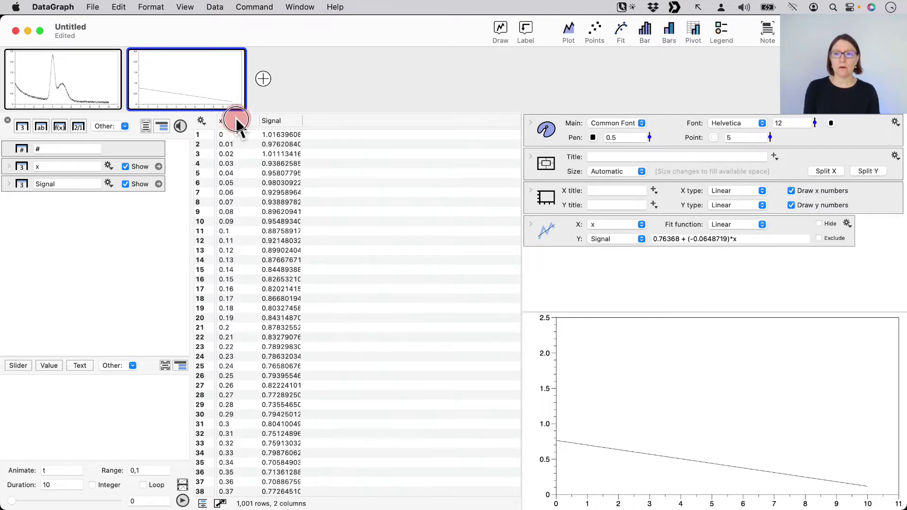
pyautogui.keyDown('shift'); pyautogui.click(291, 115); pyautogui.keyUp('shift')
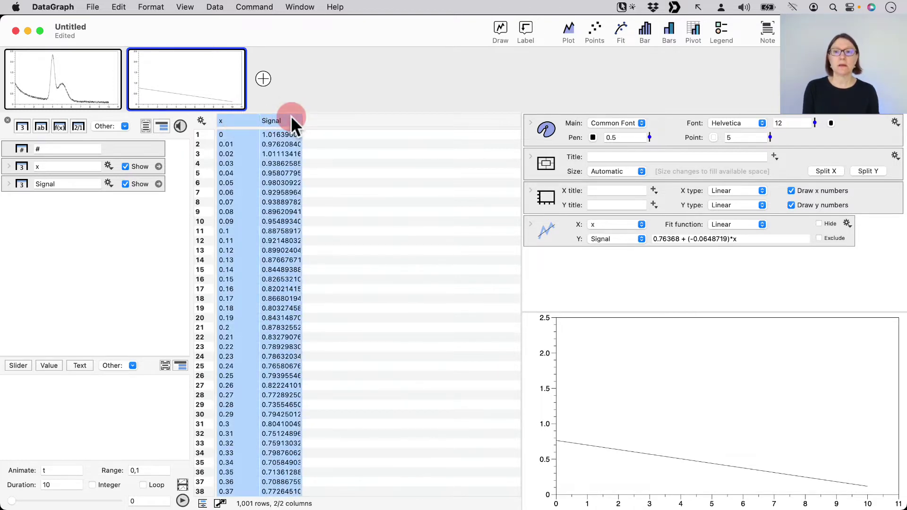
pyautogui.click(594, 28)
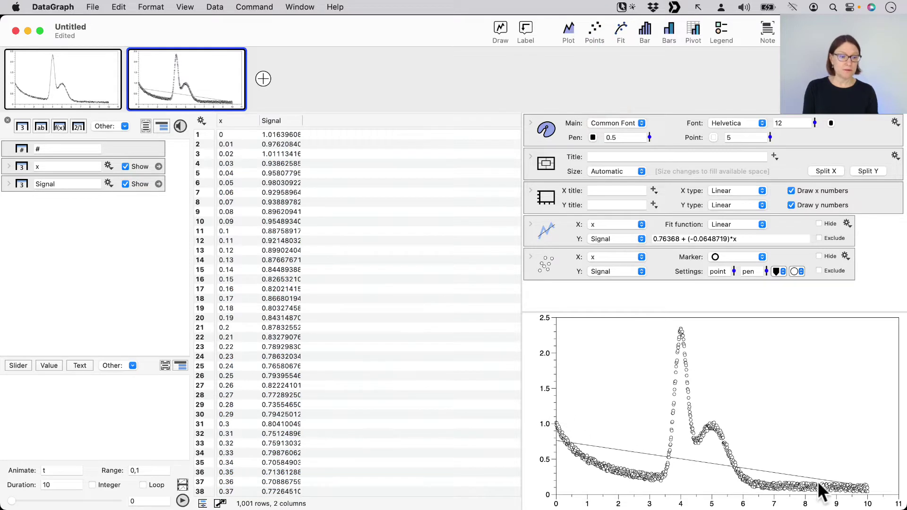
# Change the points' marker to the small filled circle and set the graph's point size to 2
pyautogui.click(724, 256)
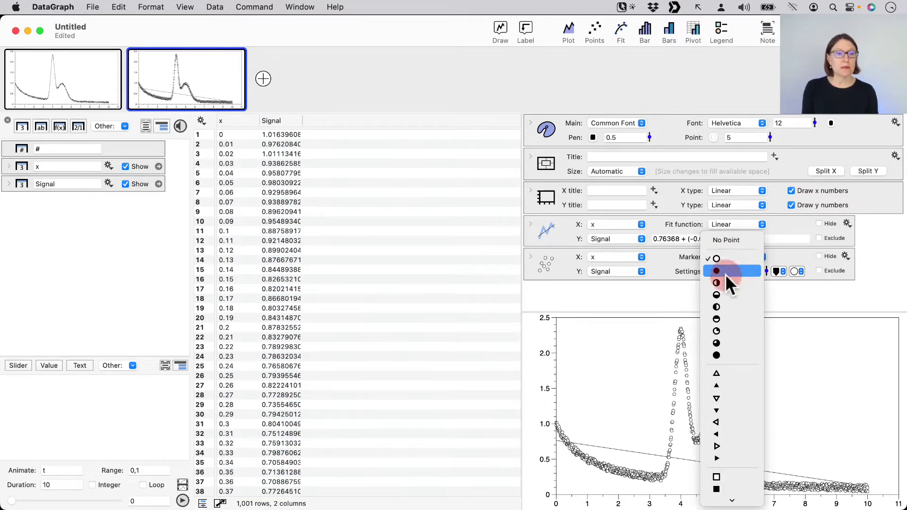
pyautogui.click(724, 274)
pyautogui.moveTo(770, 137); pyautogui.dragTo(769, 146)
pyautogui.click(607, 420)
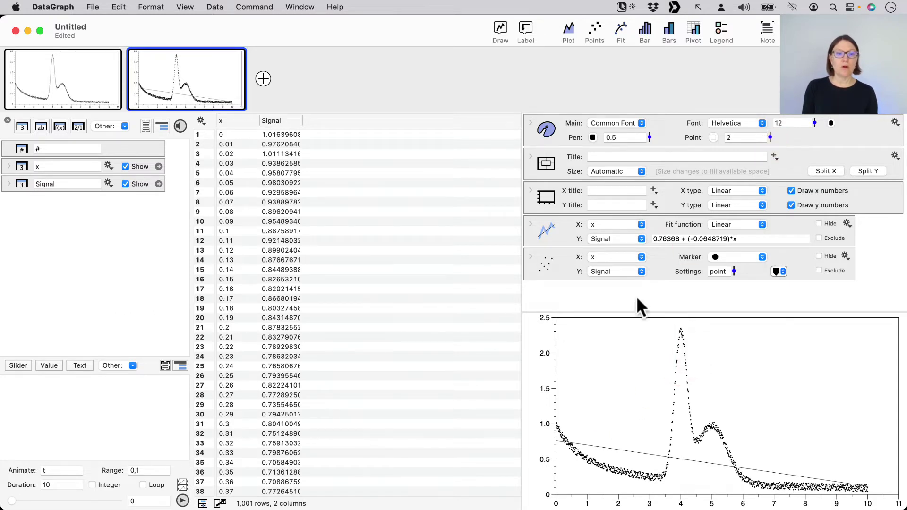
# Move the fit command below the points command and change its fit function to Polynomial
pyautogui.click(554, 229)
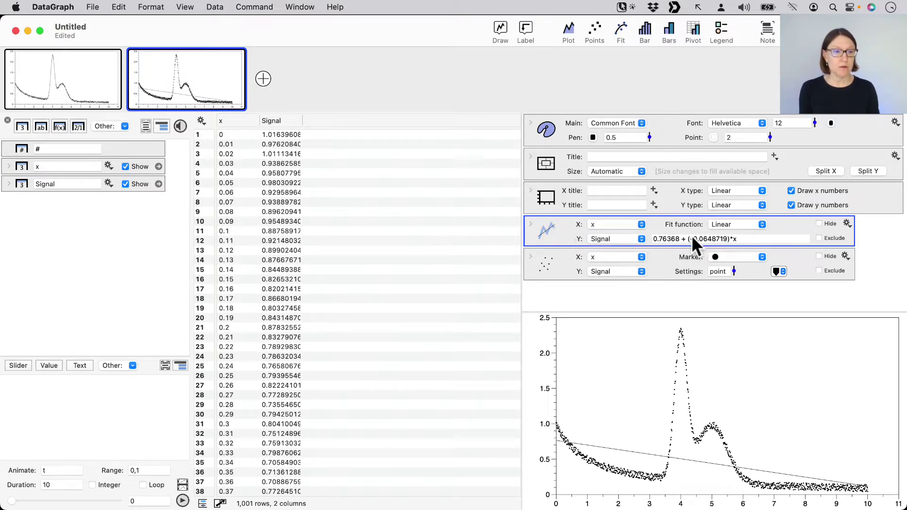
pyautogui.click(561, 232)
pyautogui.moveTo(562, 236); pyautogui.dragTo(562, 279)
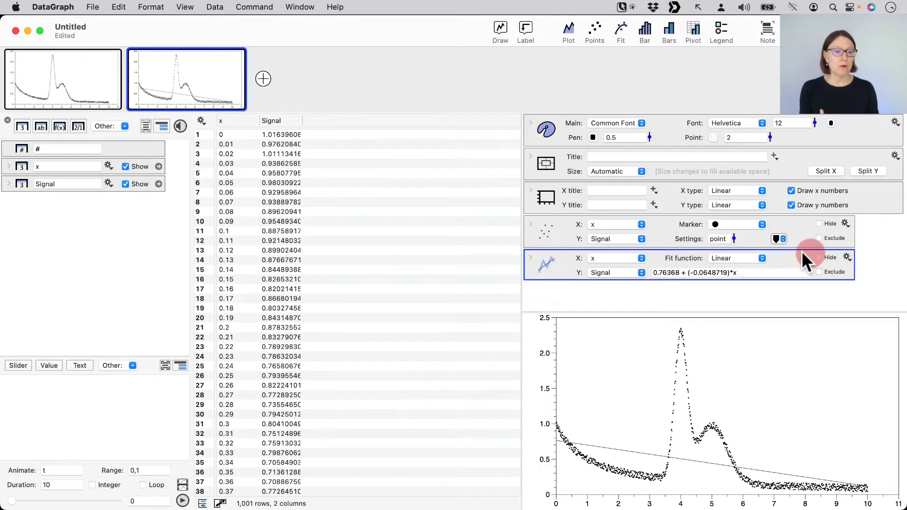
pyautogui.click(743, 259)
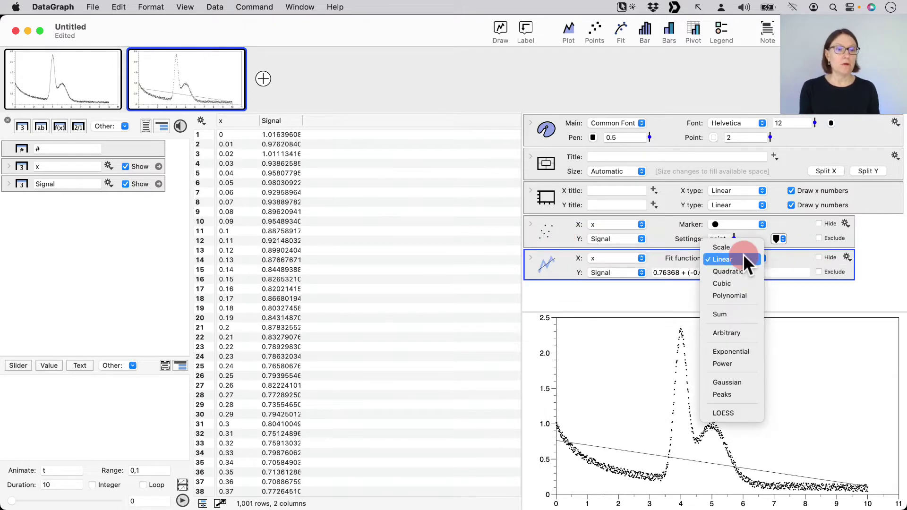
pyautogui.click(732, 294)
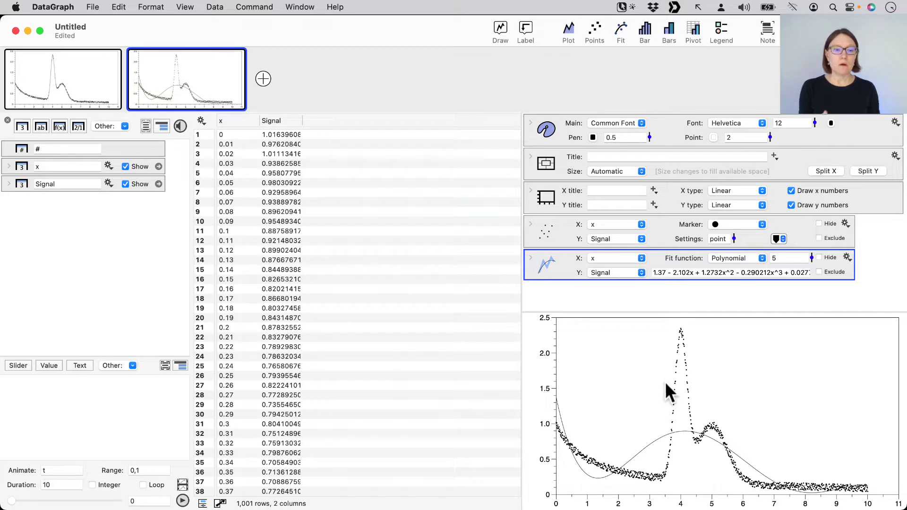
pyautogui.moveTo(665, 384)
pyautogui.mouseDown()
pyautogui.moveTo(750, 396)
pyautogui.moveTo(664, 396)
pyautogui.mouseUp()
pyautogui.moveTo(666, 396)
pyautogui.mouseDown()
pyautogui.moveTo(548, 392)
pyautogui.moveTo(666, 398)
pyautogui.mouseUp()
pyautogui.moveTo(749, 398)
pyautogui.mouseDown()
pyautogui.moveTo(884, 409)
pyautogui.moveTo(751, 405)
pyautogui.mouseUp()
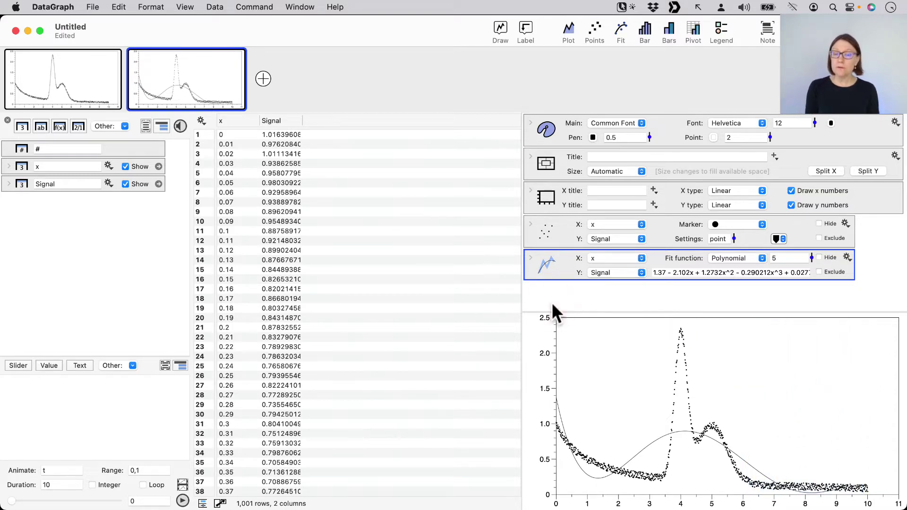
# Expand the polynomial fit's detailed settings and use column x as its mask
pyautogui.click(530, 259)
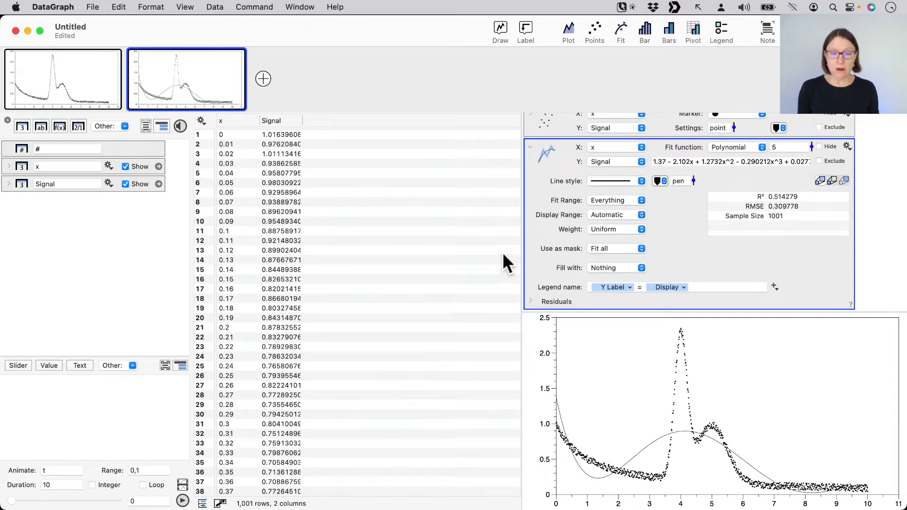
pyautogui.moveTo(487, 203); pyautogui.dragTo(546, 204)
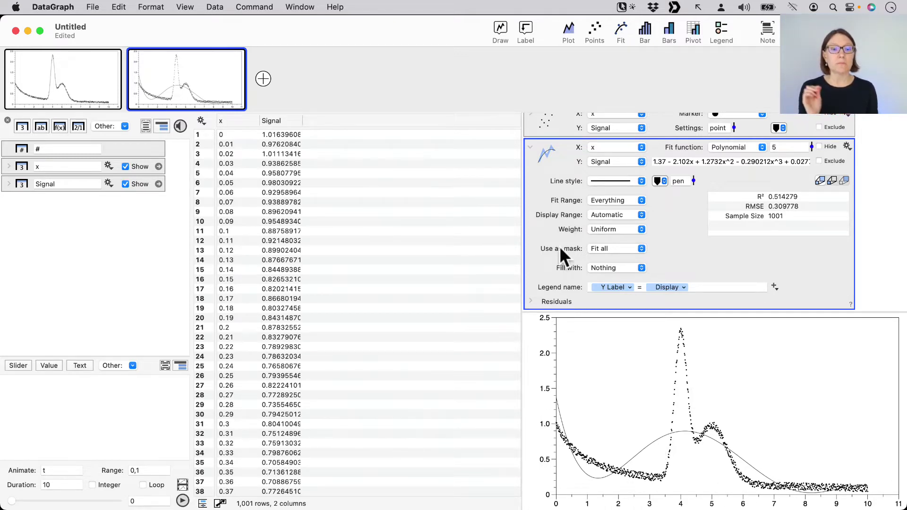
pyautogui.click(617, 249)
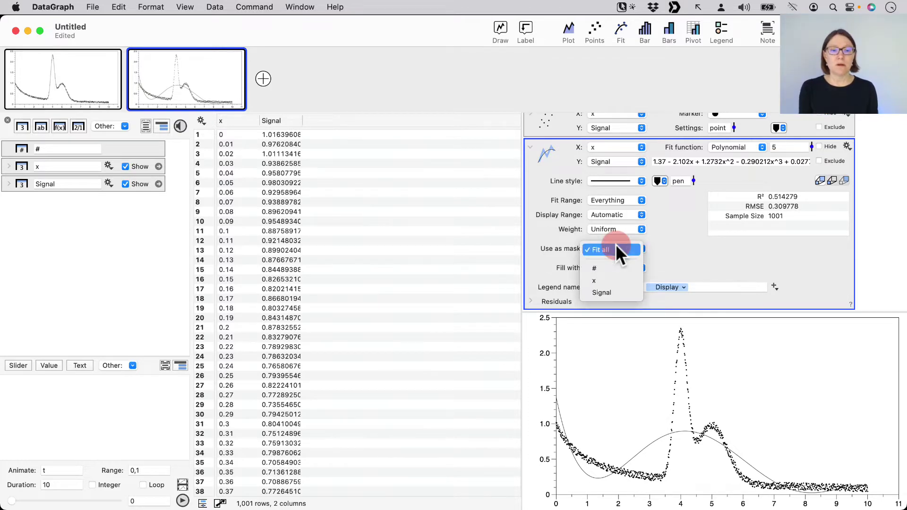
pyautogui.click(608, 280)
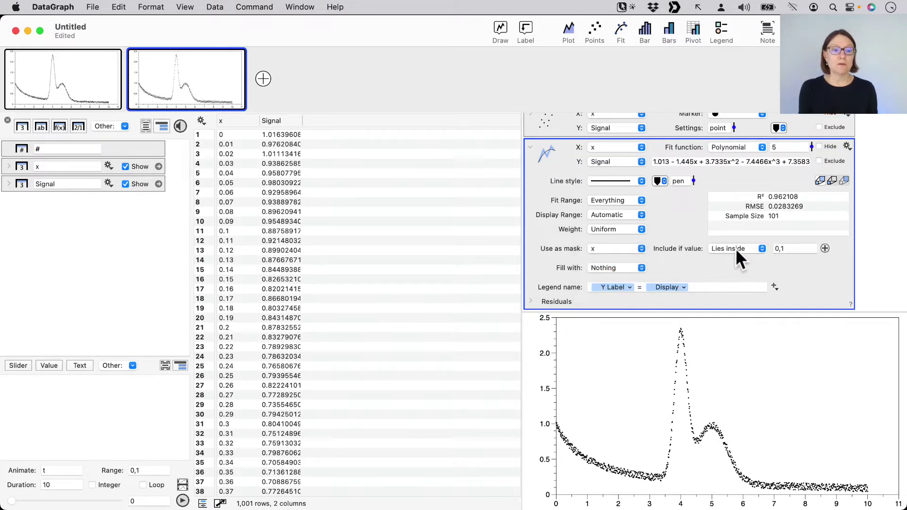
# Set the polynomial fit's mask to include only x values that lie outside the range 3,7
pyautogui.click(735, 248)
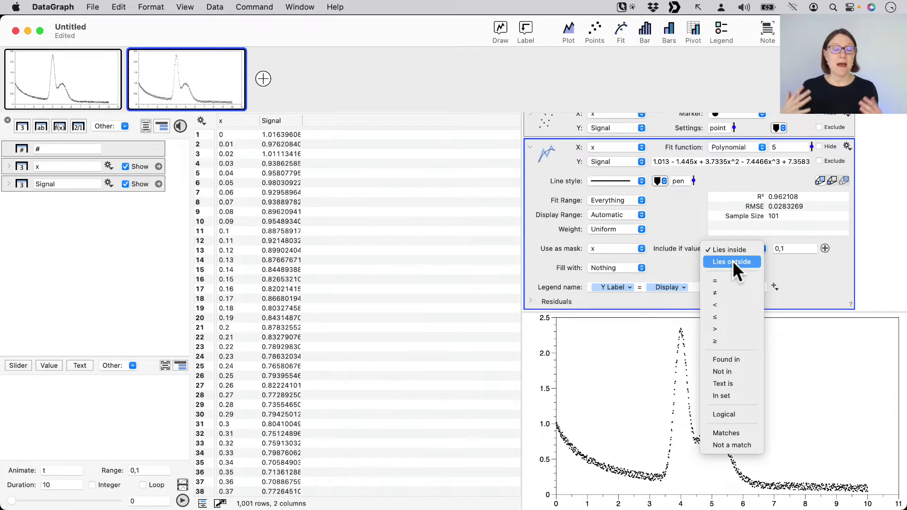
pyautogui.click(733, 263)
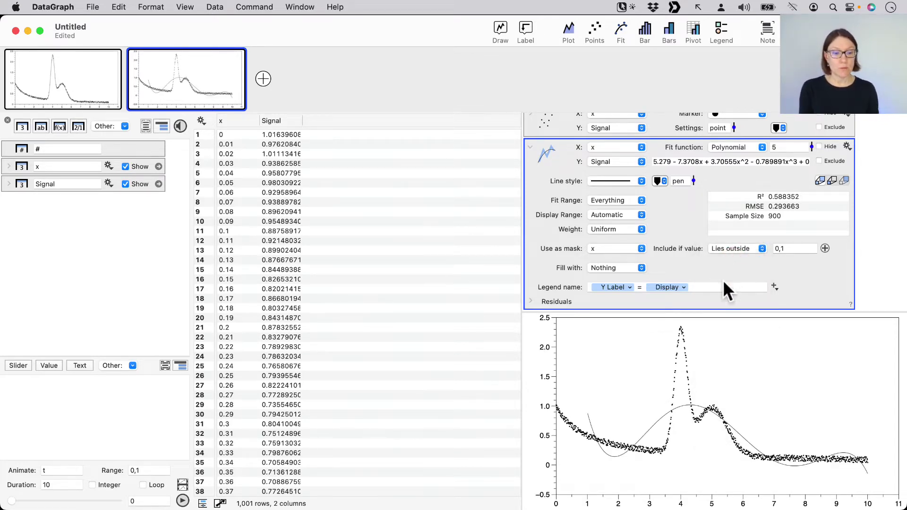
pyautogui.click(798, 247)
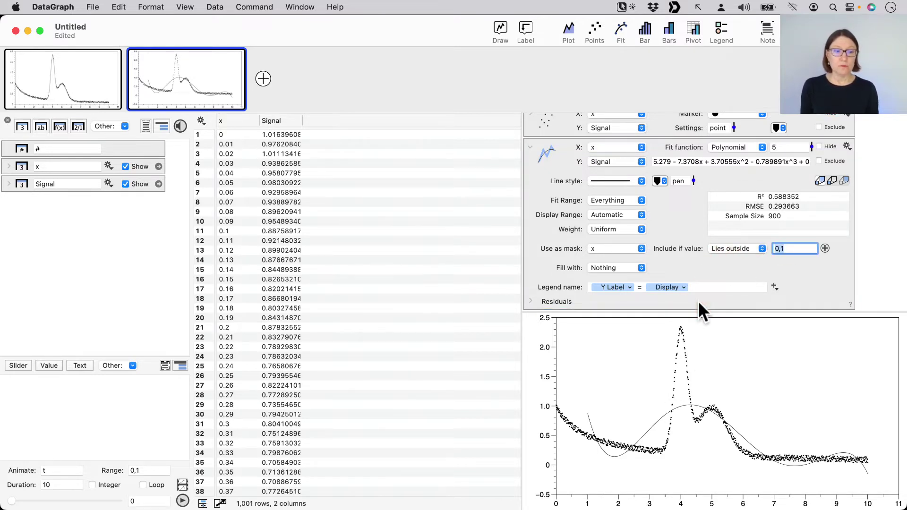
pyautogui.write('3,')
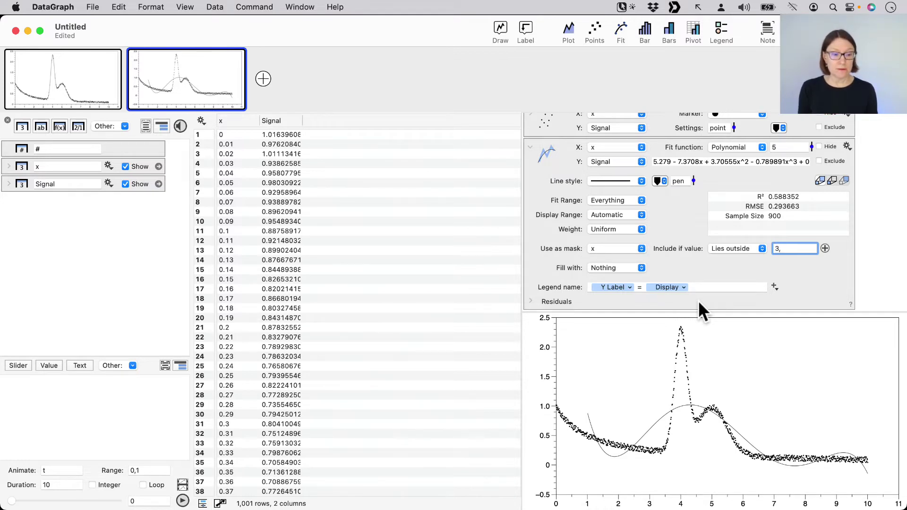
pyautogui.write('7')
pyautogui.press('Return')
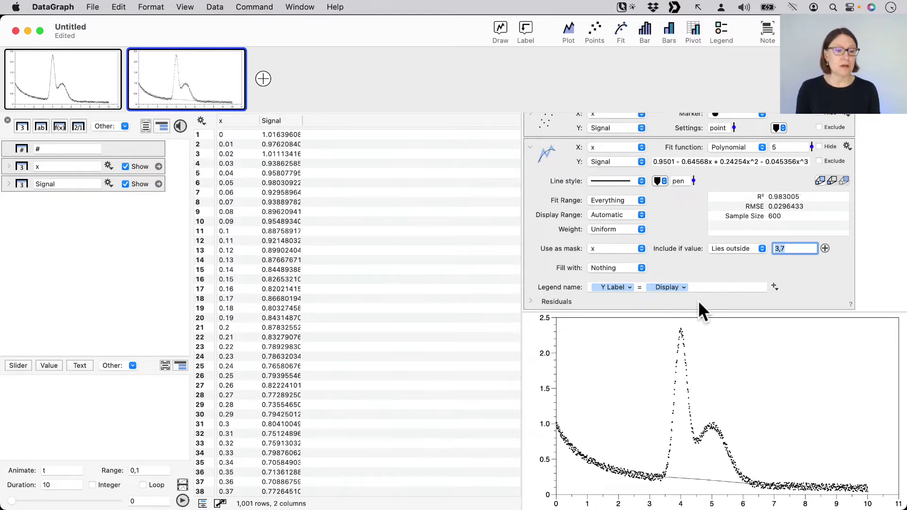
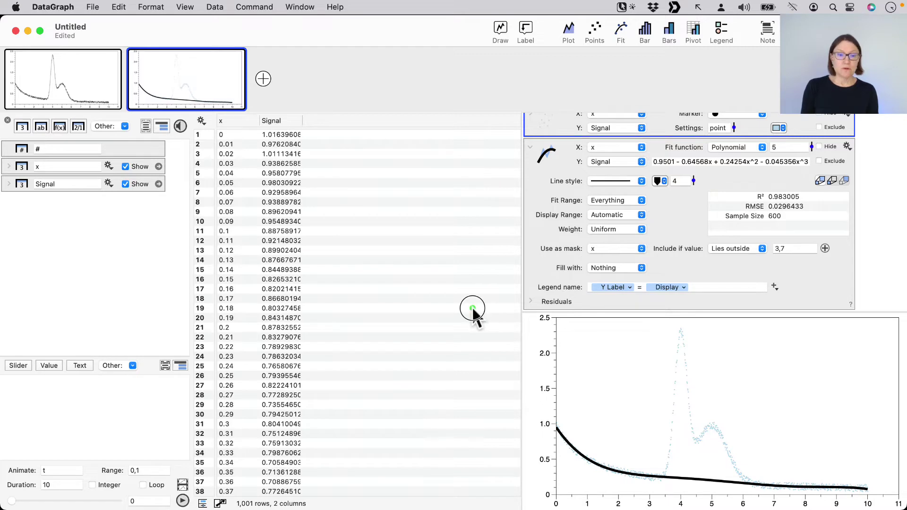
# Rearrange the window to give the graph commands the large area without the column list, and expand the fit's residuals
pyautogui.moveTo(471, 308); pyautogui.dragTo(525, 302)
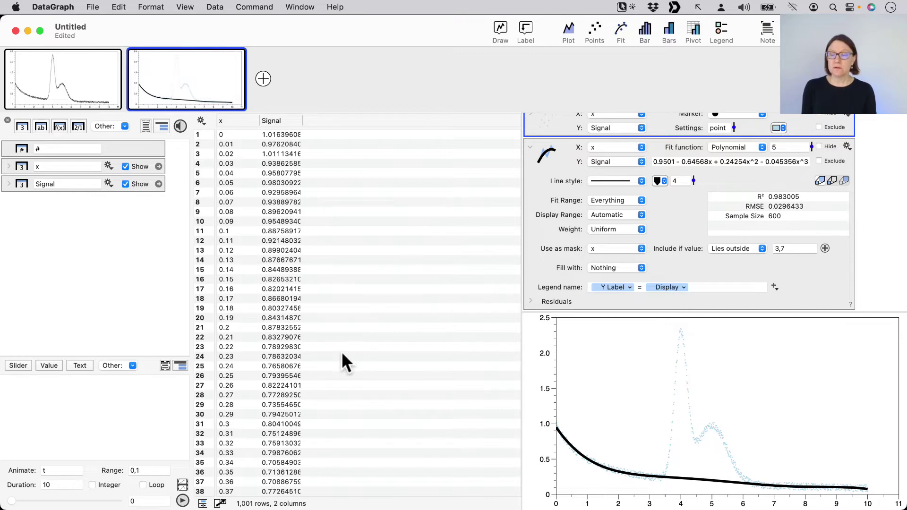
pyautogui.click(220, 503)
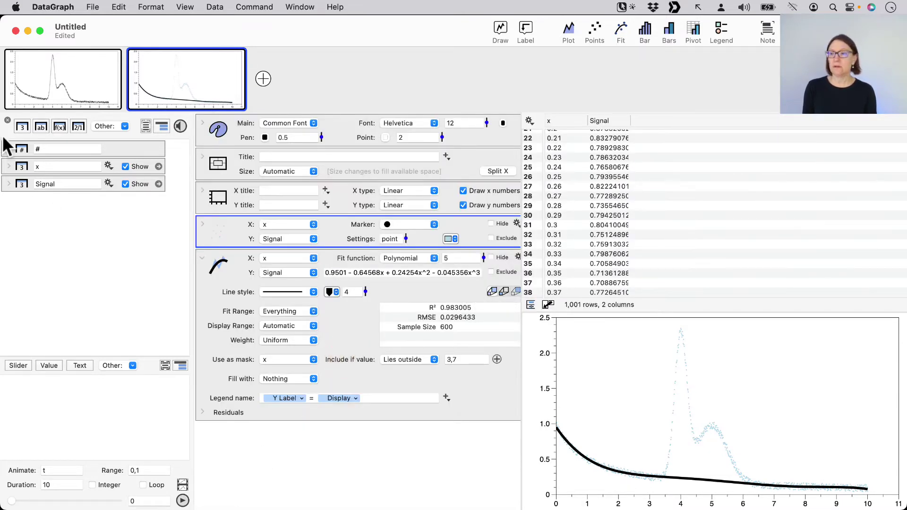
pyautogui.click(7, 120)
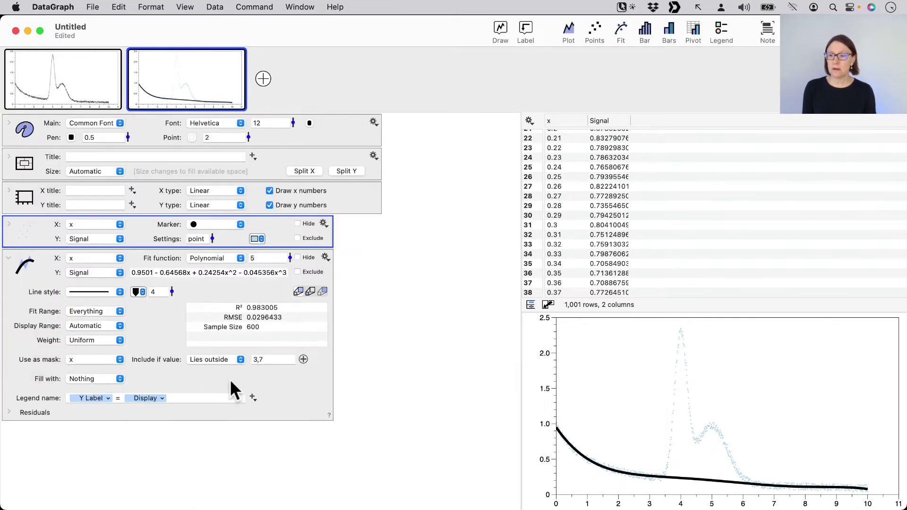
pyautogui.click(9, 412)
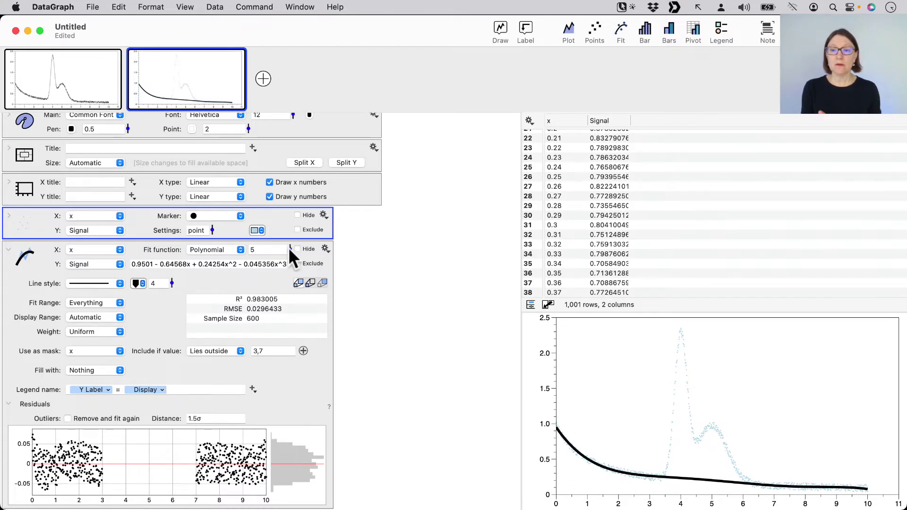
# Lower the maximum degree of the polynomial fit to 1
pyautogui.click(337, 252)
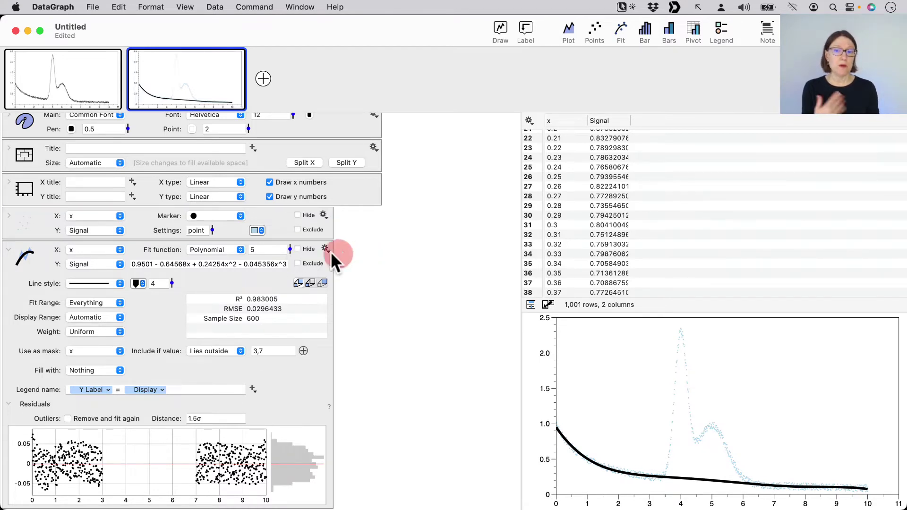
pyautogui.click(289, 249)
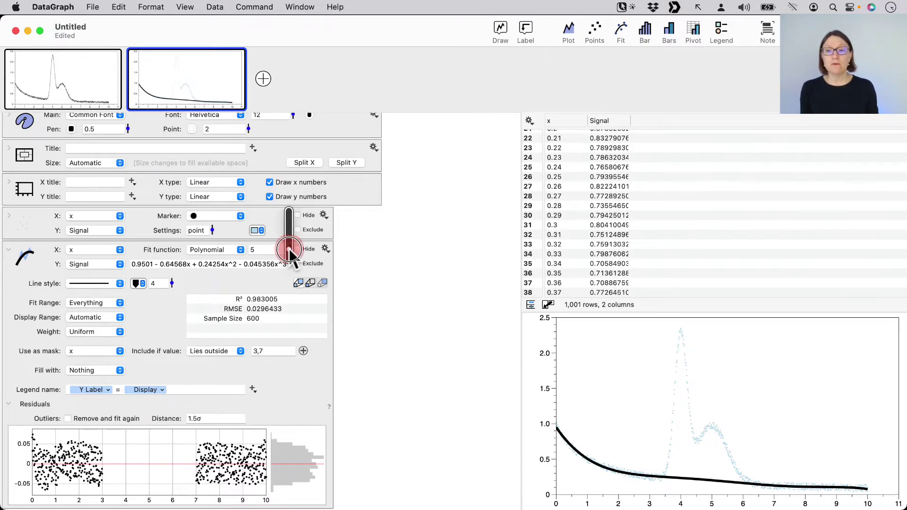
pyautogui.moveTo(289, 252)
pyautogui.mouseDown()
pyautogui.moveTo(288, 242)
pyautogui.moveTo(285, 264)
pyautogui.mouseUp()
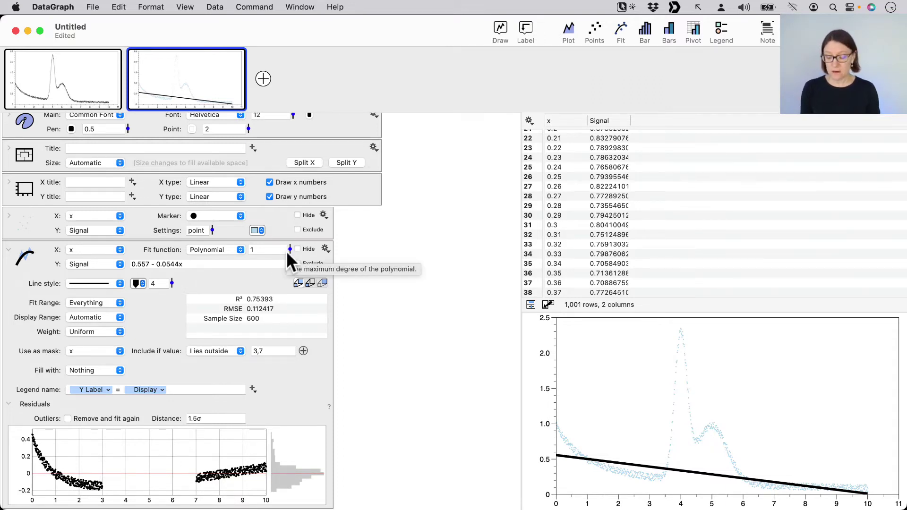
pyautogui.moveTo(373, 299); pyautogui.dragTo(281, 308)
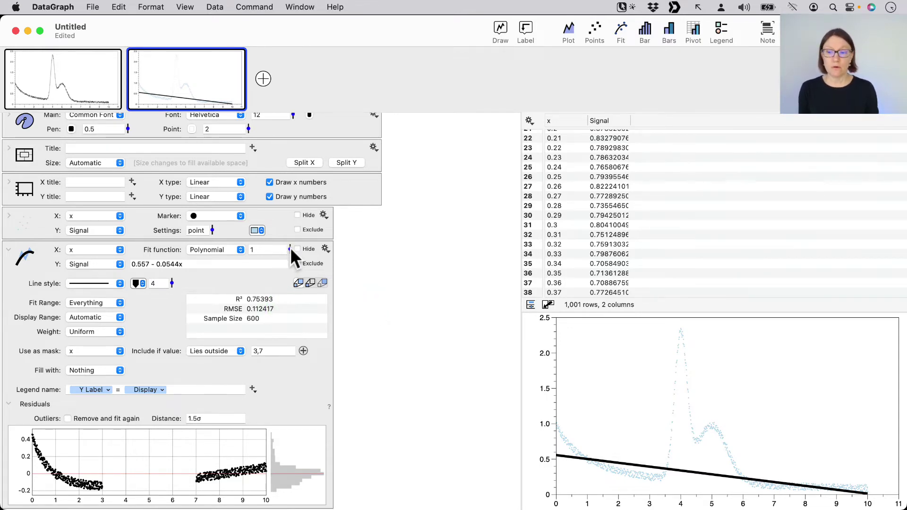
# Raise the polynomial fit's maximum degree to 9 and collapse the fit's detailed settings
pyautogui.moveTo(290, 248); pyautogui.dragTo(290, 235)
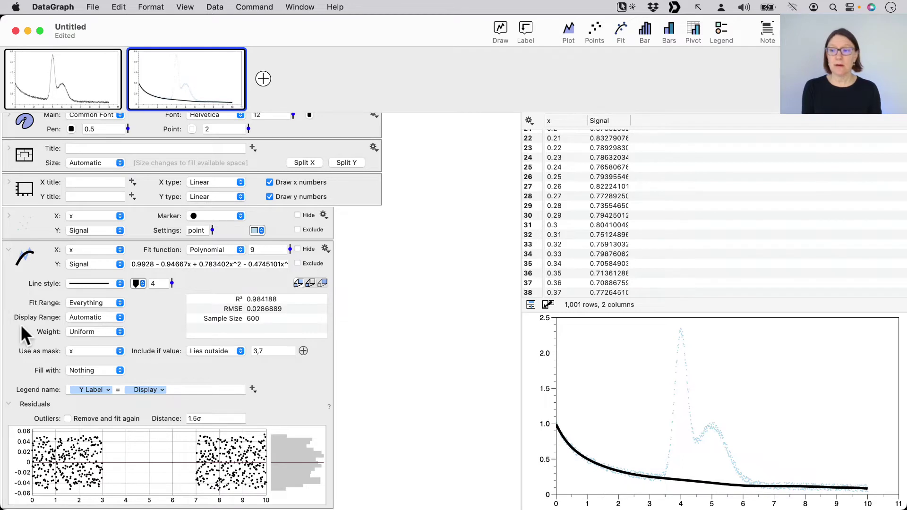
pyautogui.click(8, 251)
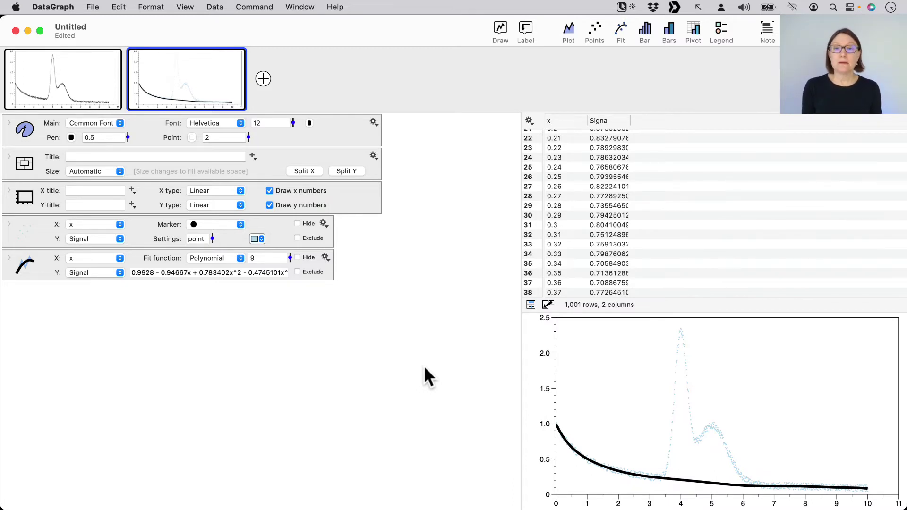
# Swap the data table back into the large area and show the column list again
pyautogui.click(603, 119)
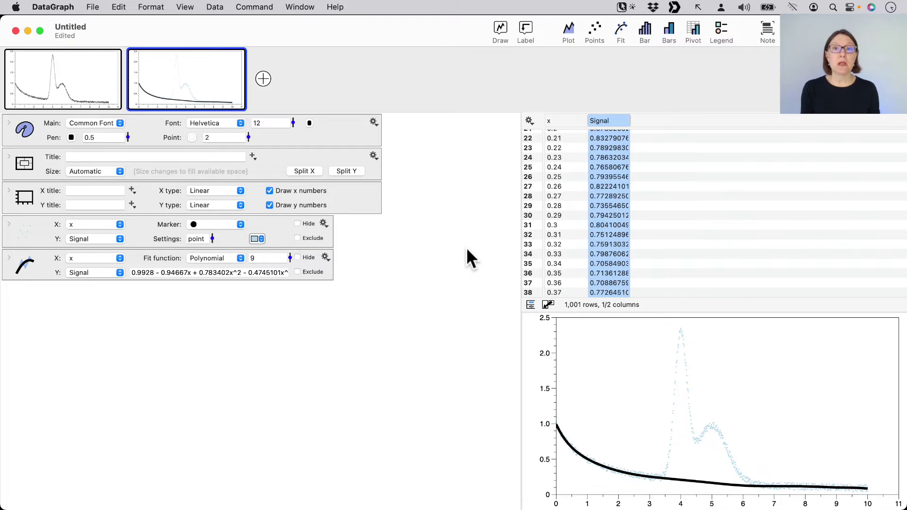
pyautogui.click(547, 304)
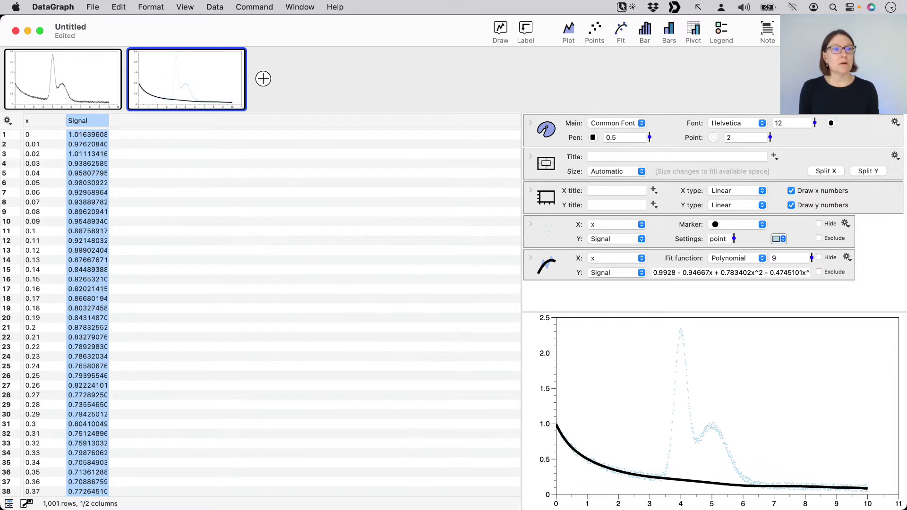
pyautogui.click(340, 202)
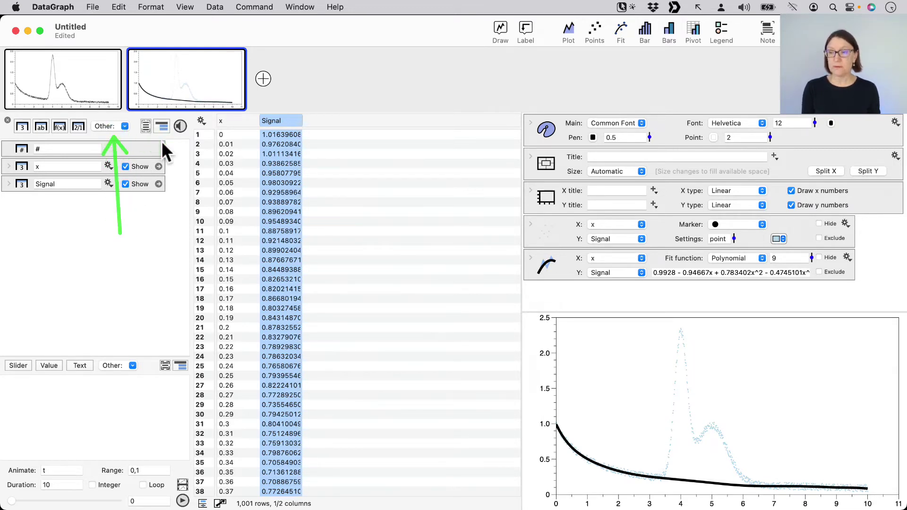
# Add a Plot Action column and set its action to Subtract
pyautogui.click(124, 126)
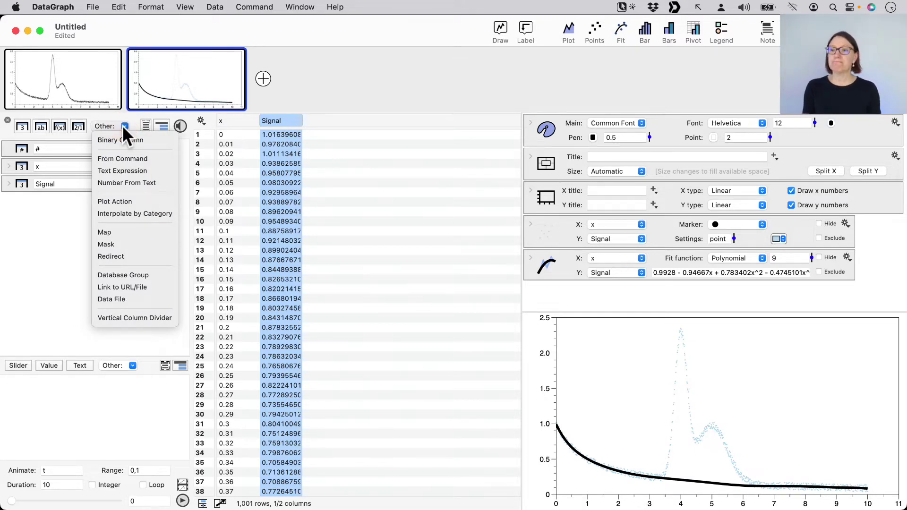
pyautogui.click(139, 200)
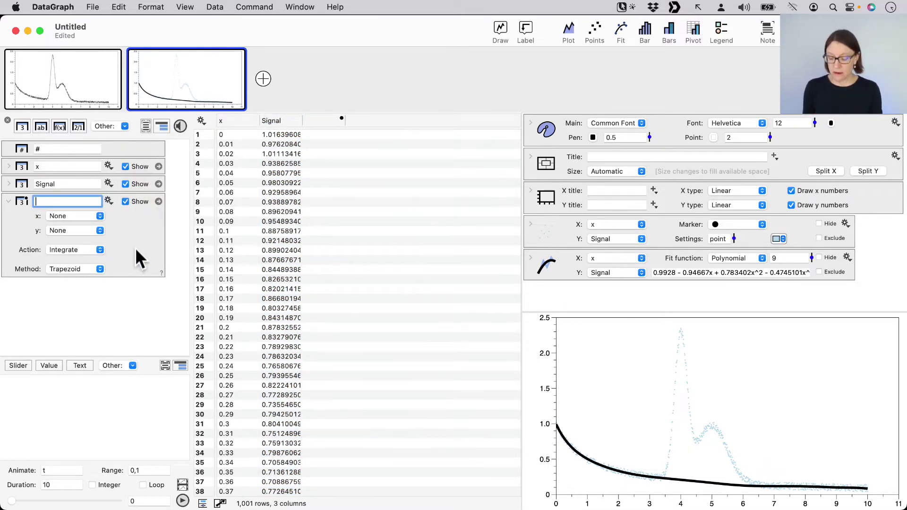
pyautogui.click(93, 249)
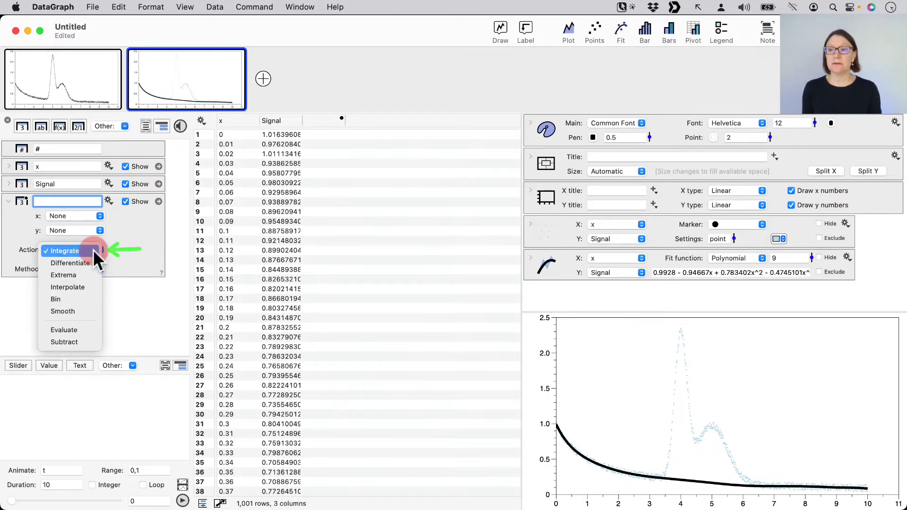
pyautogui.click(78, 342)
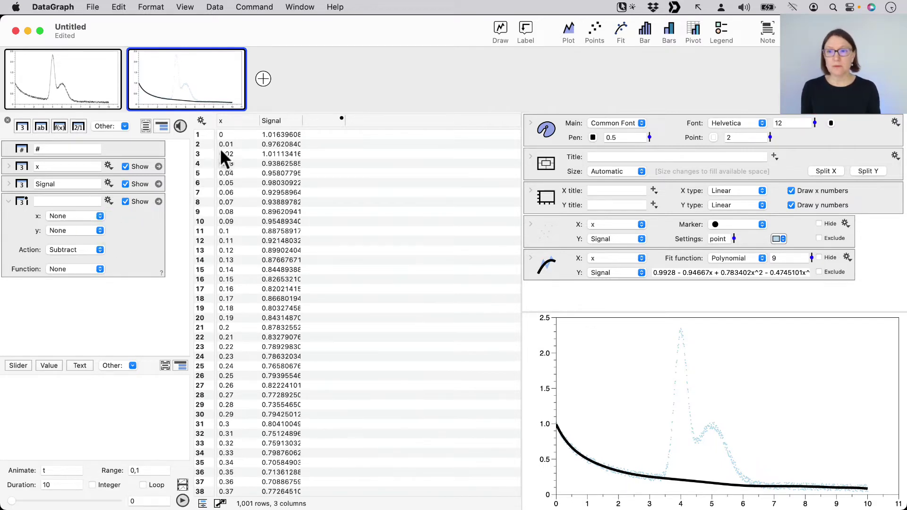
# Assign column x as the plot action's x and column Signal as its y
pyautogui.moveTo(232, 123); pyautogui.dragTo(63, 218)
pyautogui.moveTo(286, 125); pyautogui.dragTo(72, 232)
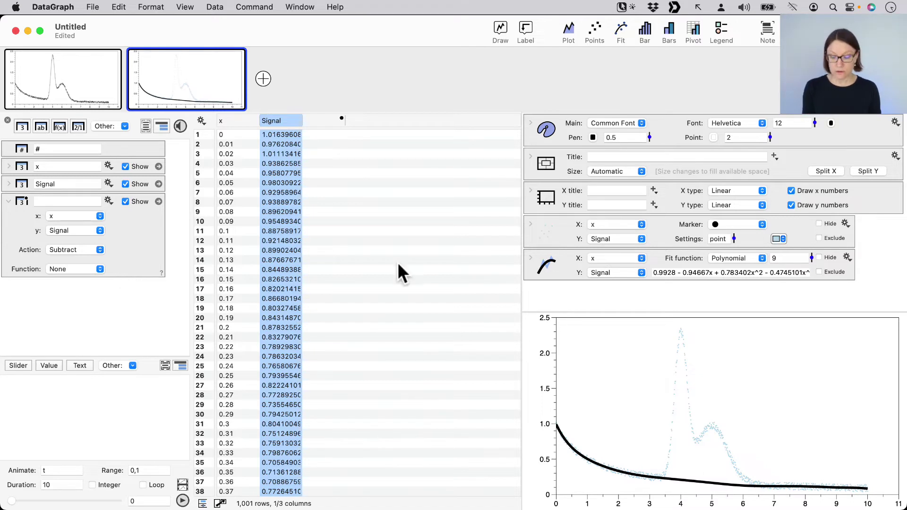
pyautogui.moveTo(430, 270); pyautogui.dragTo(526, 264)
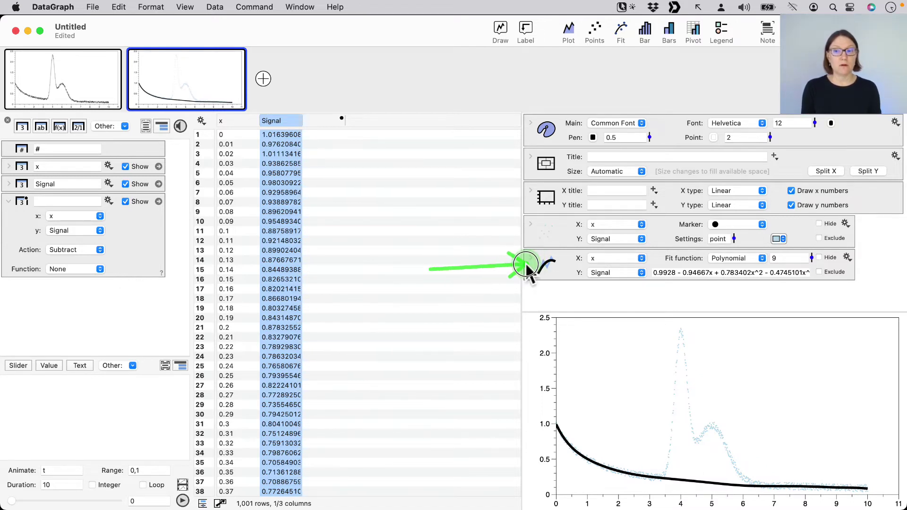
# Use the polynomial fit from the second graph as the function the plot action subtracts
pyautogui.click(93, 271)
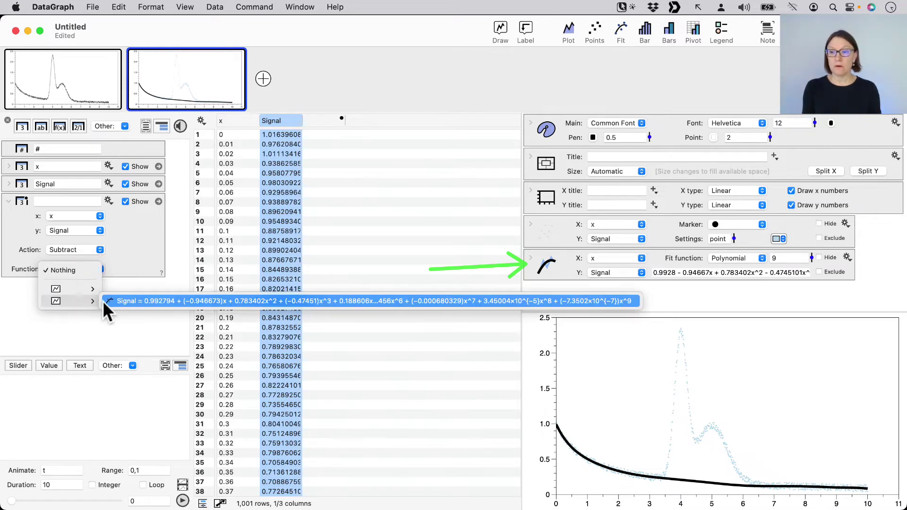
pyautogui.click(76, 271)
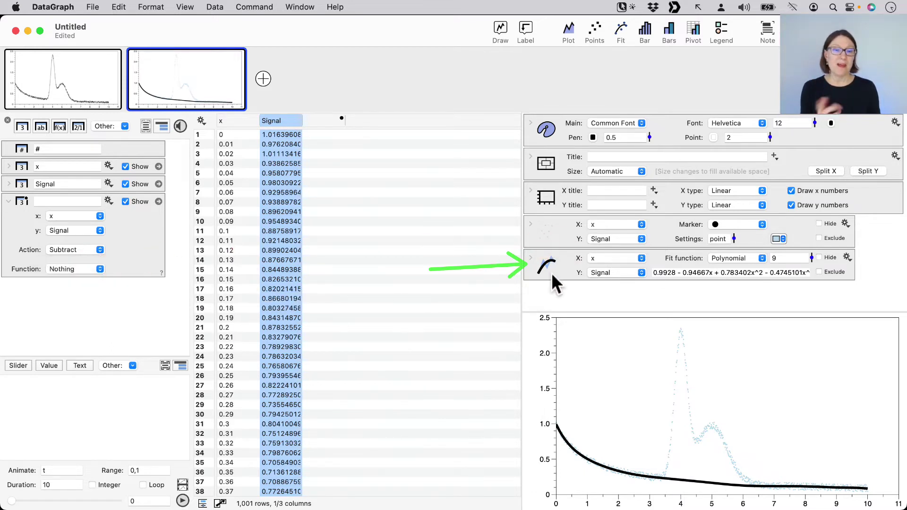
pyautogui.moveTo(555, 276); pyautogui.dragTo(74, 276)
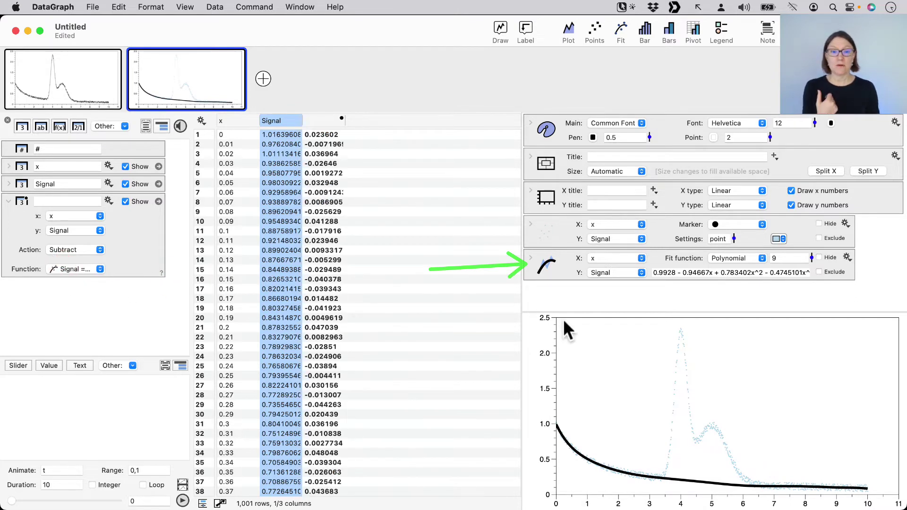
pyautogui.moveTo(549, 270)
pyautogui.mouseDown()
pyautogui.moveTo(457, 289)
pyautogui.moveTo(441, 314)
pyautogui.moveTo(549, 252)
pyautogui.moveTo(551, 262)
pyautogui.mouseUp()
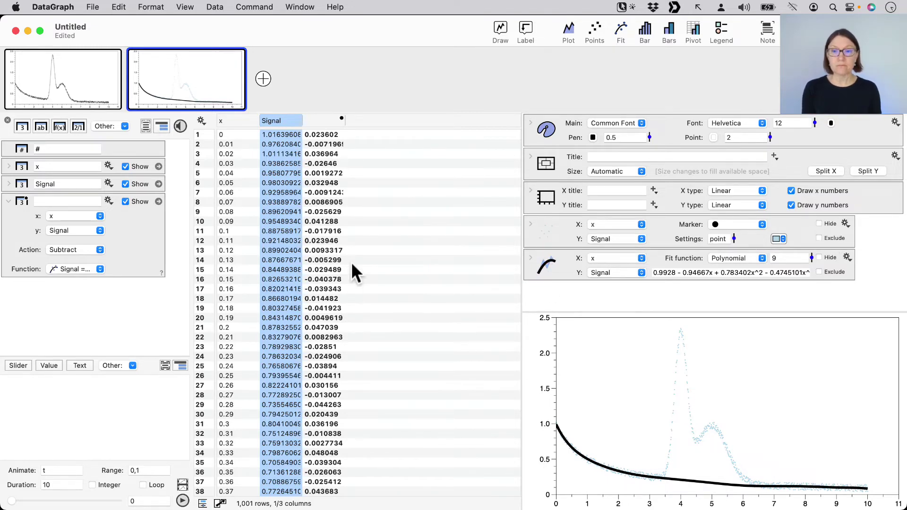
# Name the plot action column Signal and rename the original signal column Signal+Drift
pyautogui.click(326, 120)
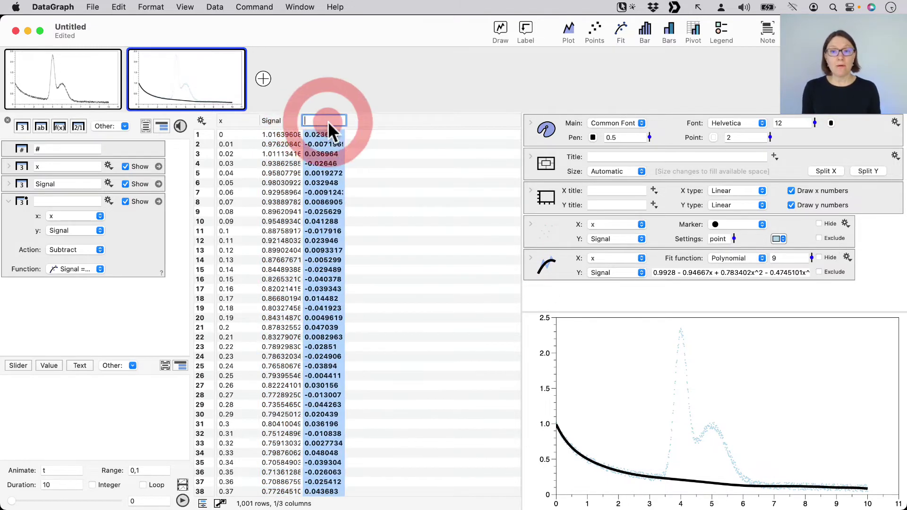
pyautogui.write('Signal')
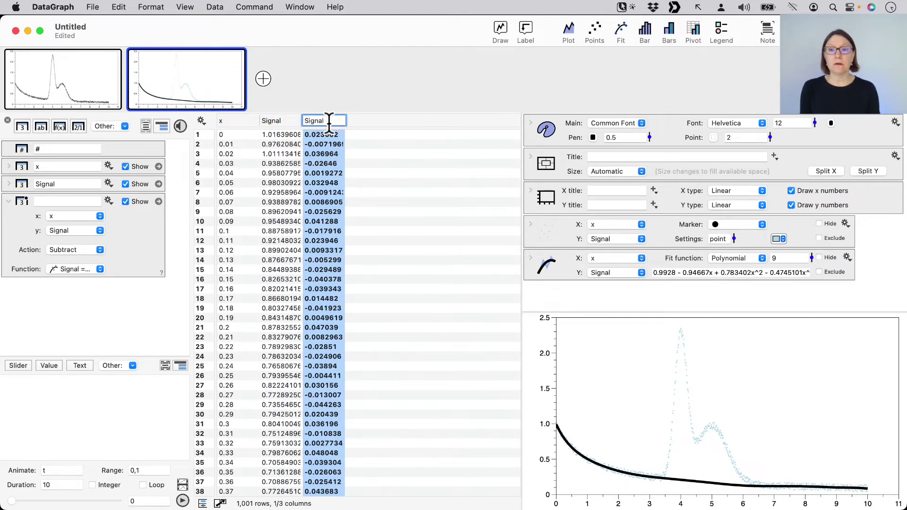
pyautogui.press('Return')
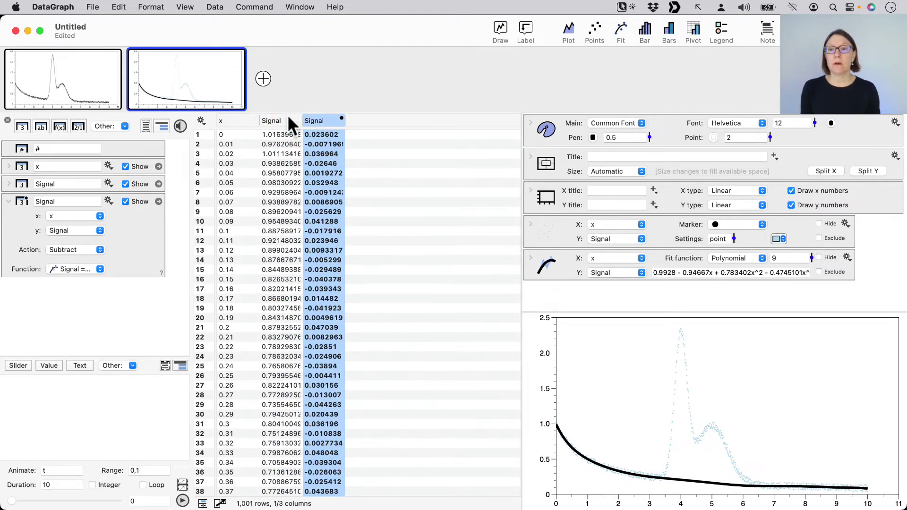
pyautogui.click(81, 183)
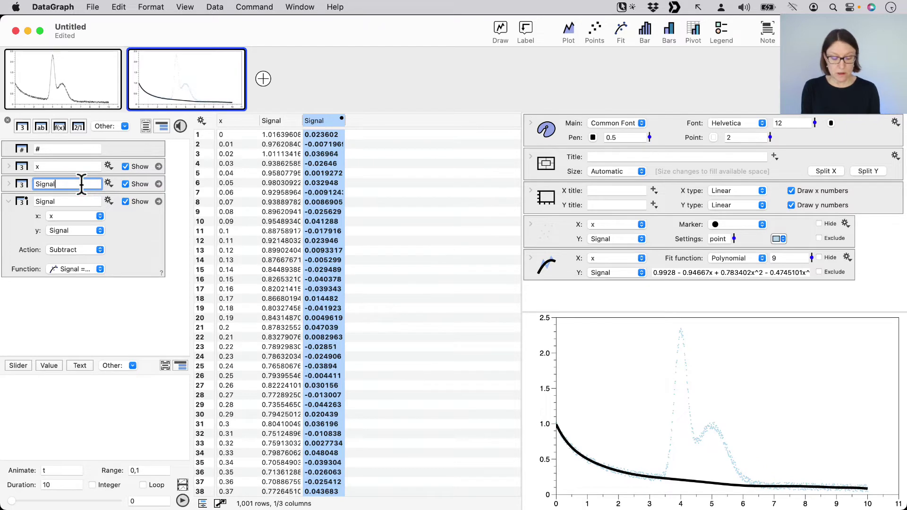
pyautogui.write('+Drift')
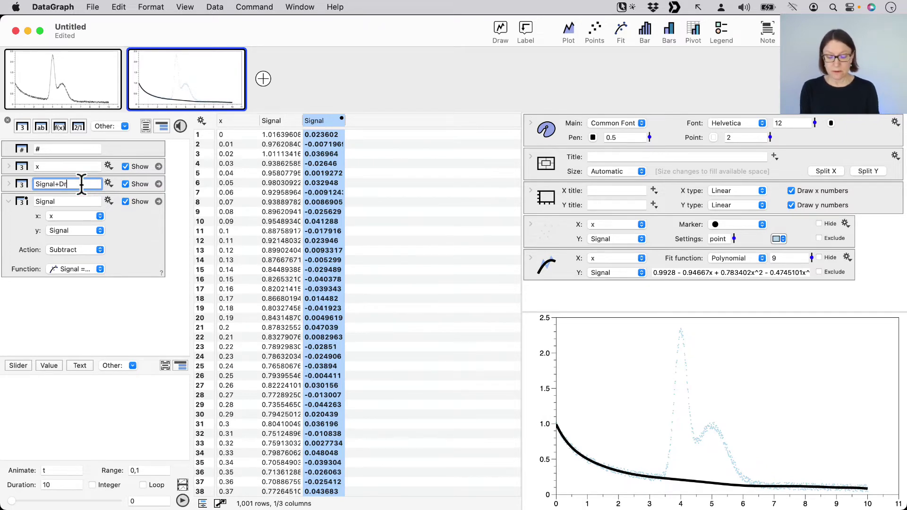
pyautogui.press('Return')
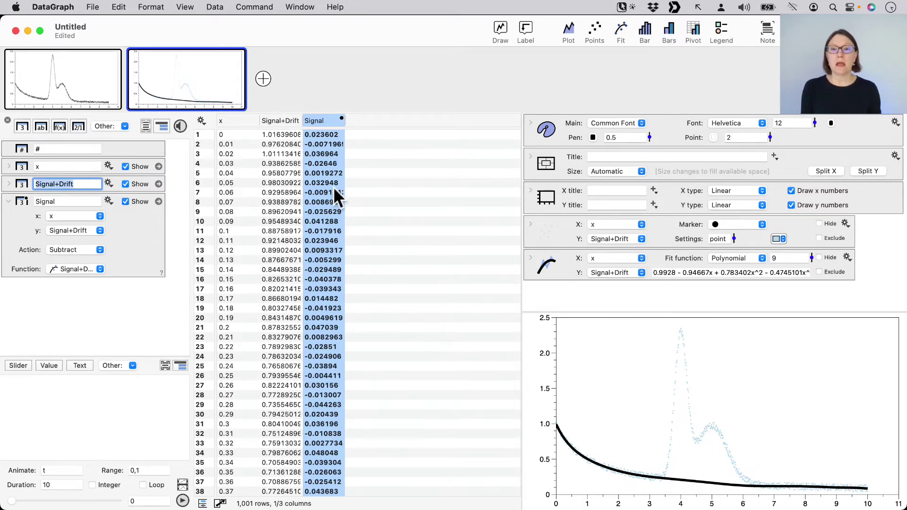
# Widen the Signal+Drift column and plot Signal against x as a line in a new graph
pyautogui.moveTo(302, 119); pyautogui.dragTo(334, 122)
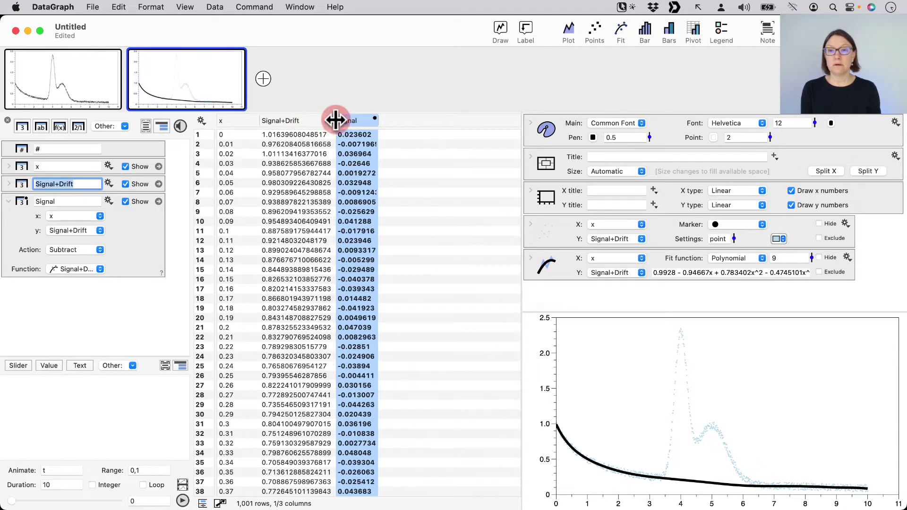
pyautogui.click(357, 79)
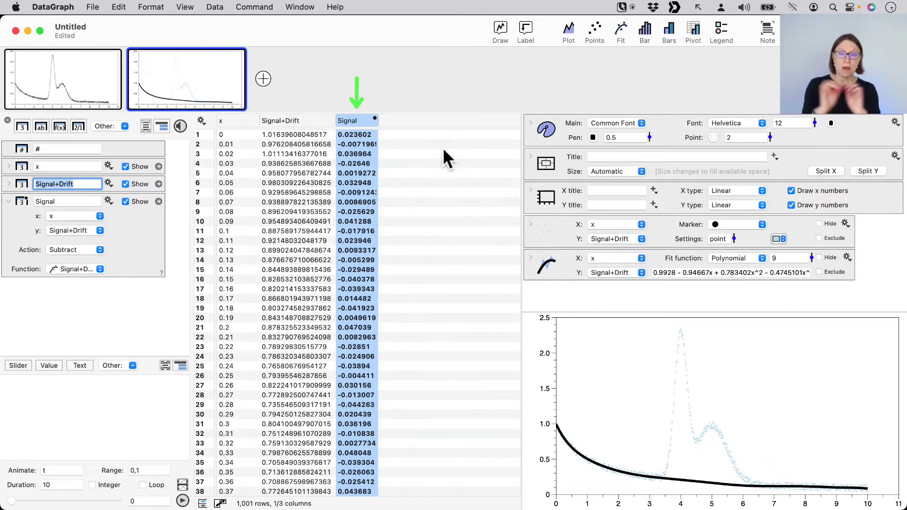
pyautogui.click(263, 79)
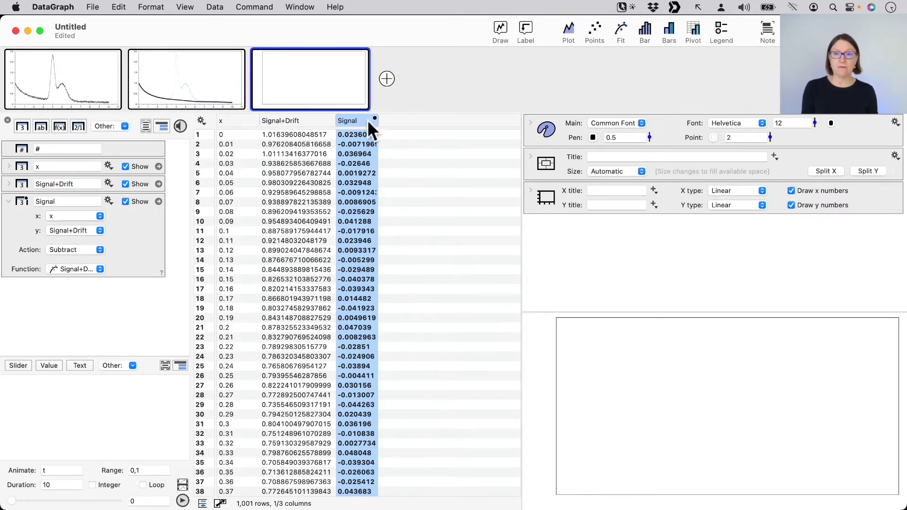
pyautogui.click(233, 120)
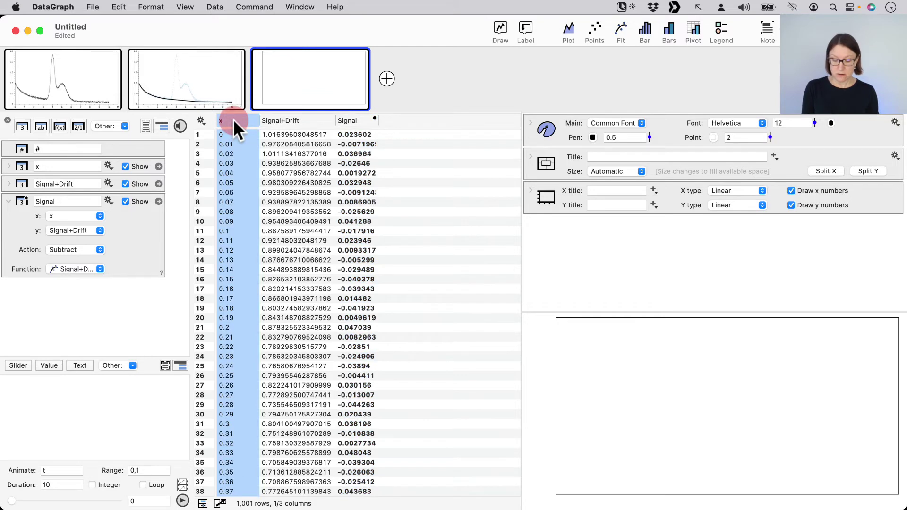
pyautogui.keyDown('super'); pyautogui.click(370, 123); pyautogui.keyUp('super')
pyautogui.click(474, 172)
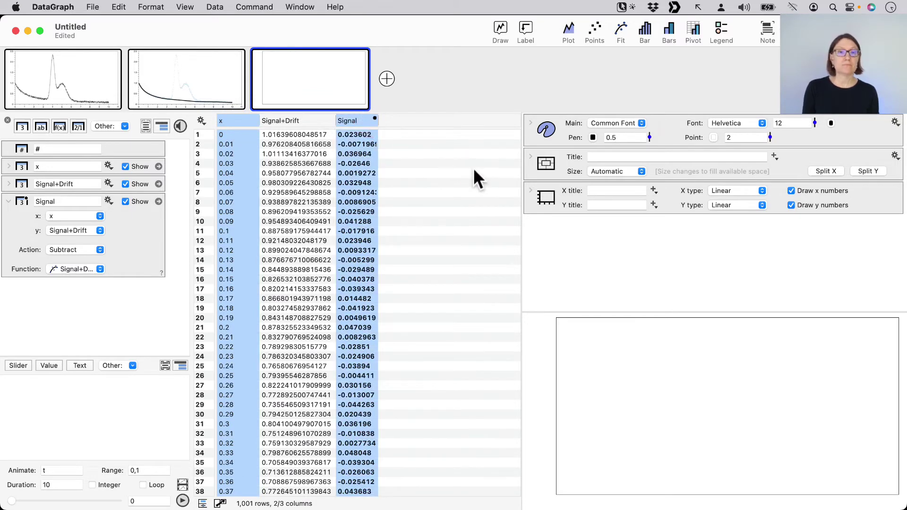
pyautogui.click(571, 29)
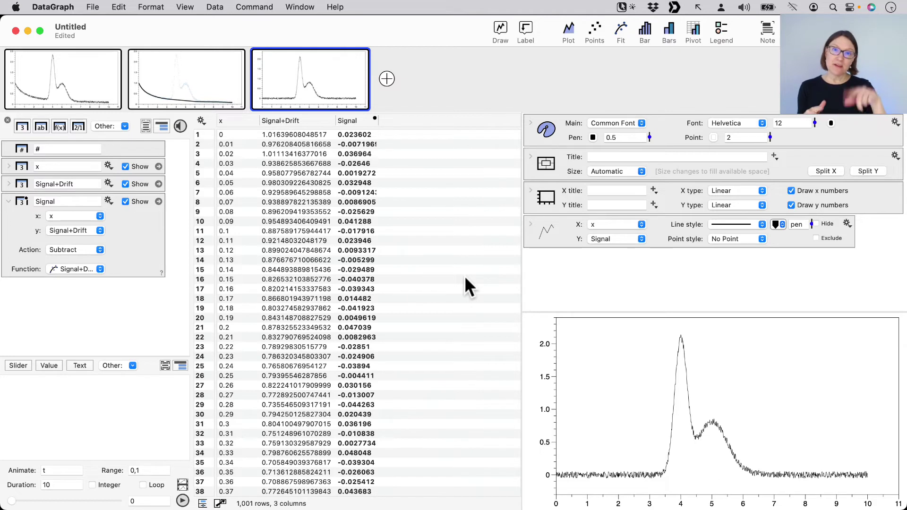
# Add another new graph and fit Signal against x using the Peaks fit function
pyautogui.click(387, 79)
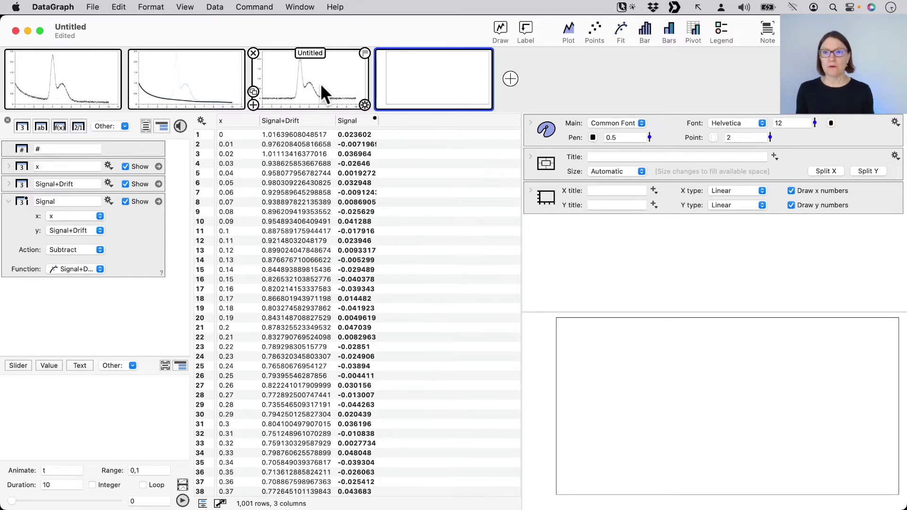
pyautogui.click(228, 118)
pyautogui.keyDown('super'); pyautogui.click(353, 124); pyautogui.keyUp('super')
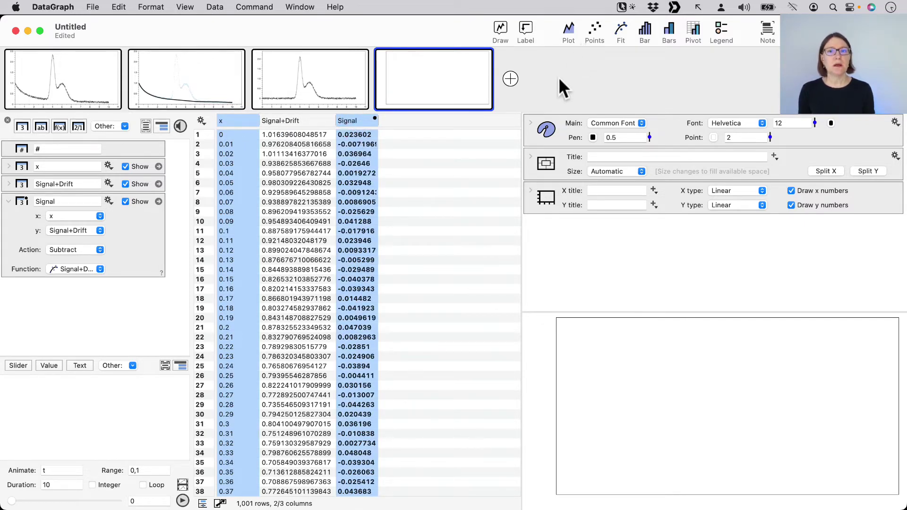
pyautogui.click(621, 29)
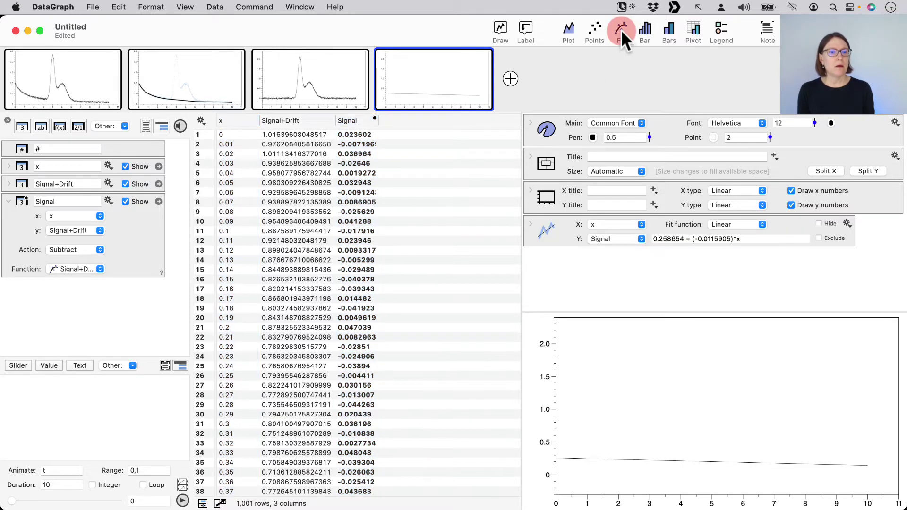
pyautogui.click(758, 225)
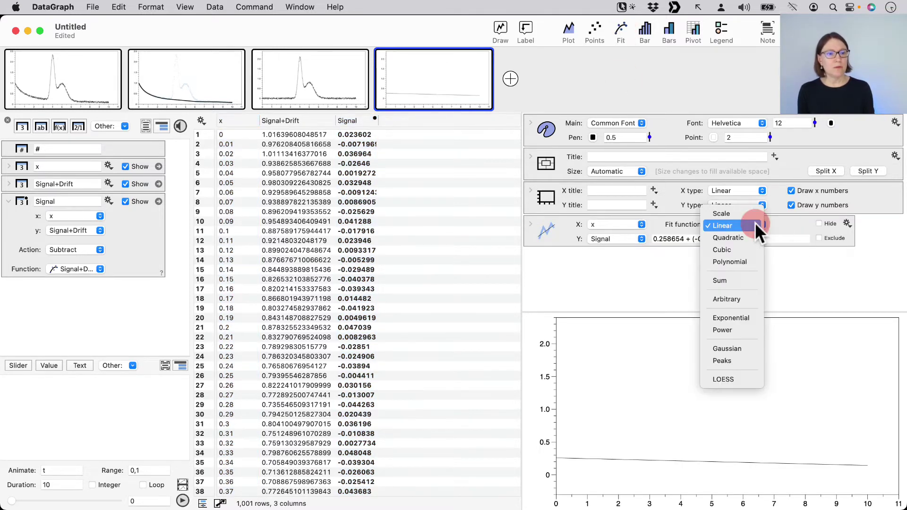
pyautogui.click(731, 361)
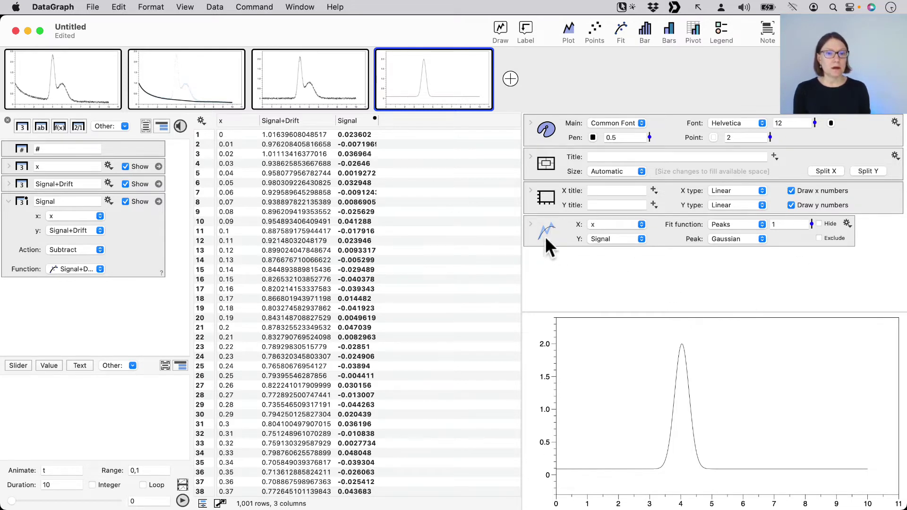
# Copy the points command from the second graph into the peak-fit graph and set its Y to Signal
pyautogui.click(194, 78)
pyautogui.click(588, 236)
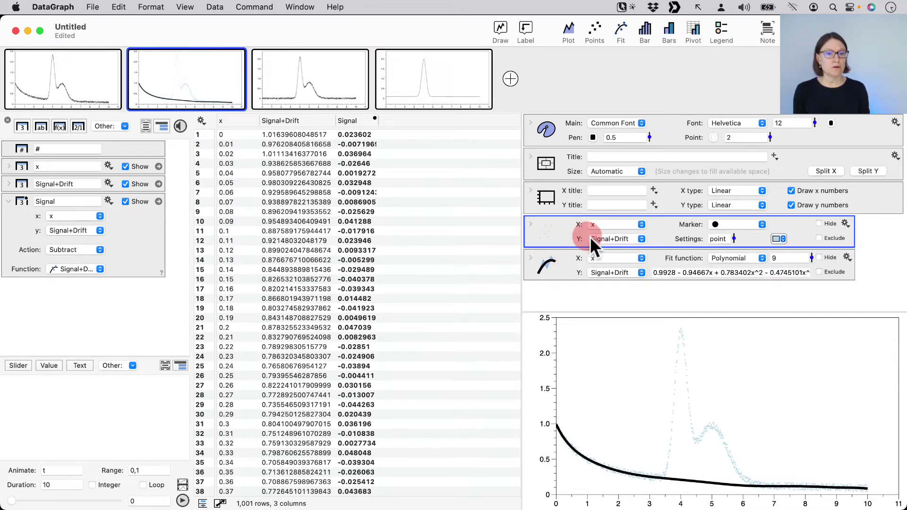
pyautogui.moveTo(562, 244); pyautogui.dragTo(474, 100)
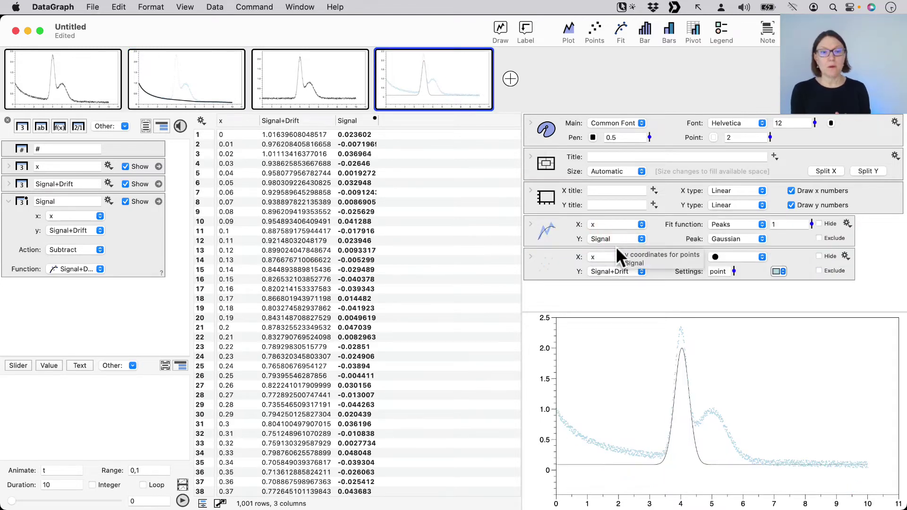
pyautogui.click(609, 271)
pyautogui.click(607, 285)
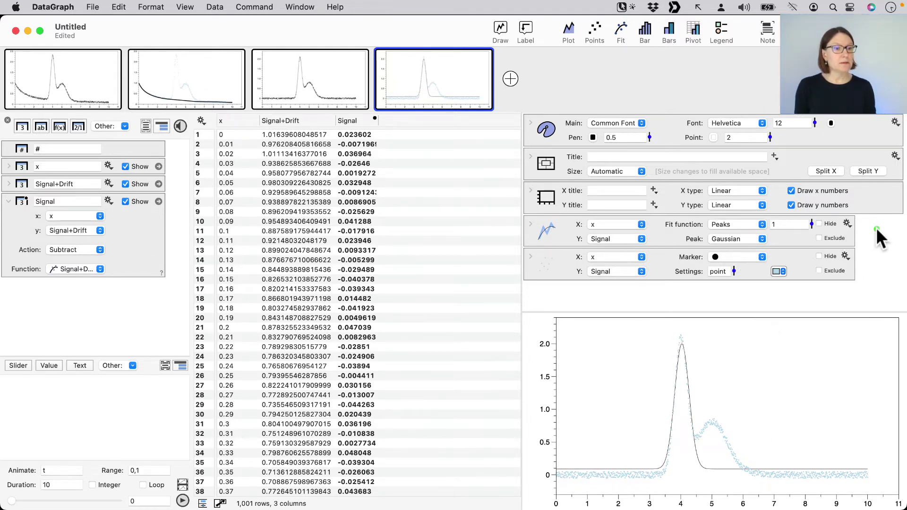
# Set the number of Gaussian peaks in the Signal fit to 2
pyautogui.click(802, 224)
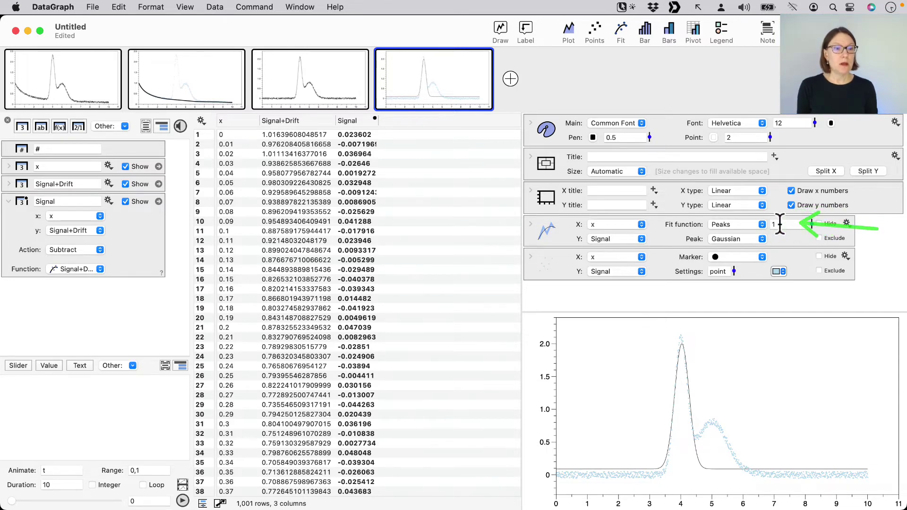
pyautogui.click(780, 225)
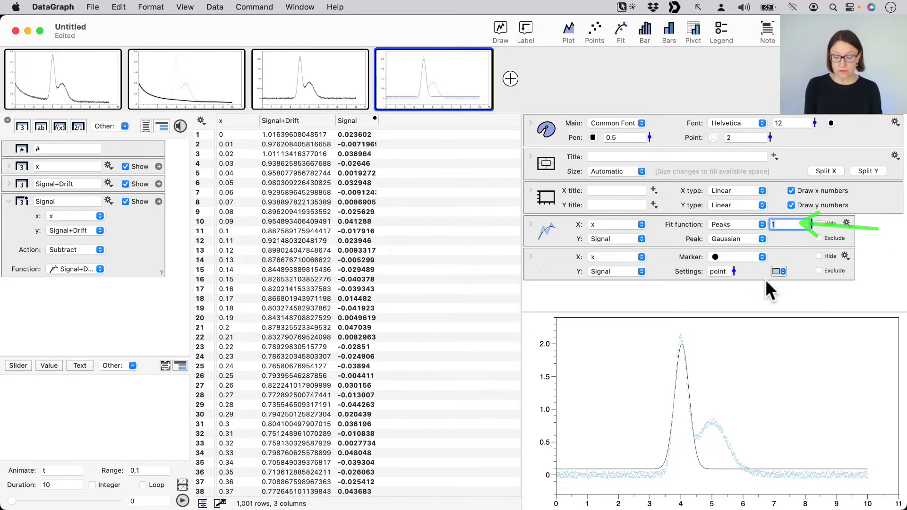
pyautogui.write('2')
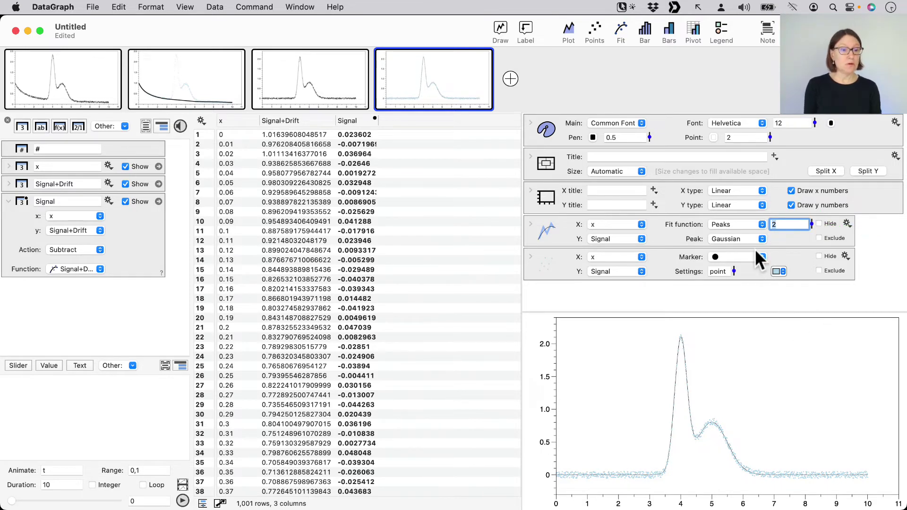
# Thicken the peak fit's line to 2 and collapse the fit's detailed settings
pyautogui.click(529, 224)
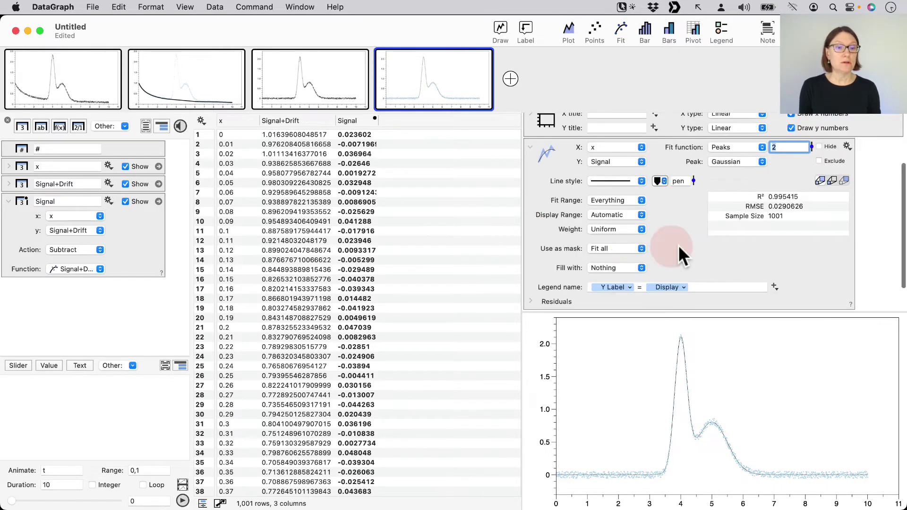
pyautogui.moveTo(694, 180)
pyautogui.mouseDown()
pyautogui.moveTo(685, 132)
pyautogui.moveTo(693, 171)
pyautogui.mouseUp()
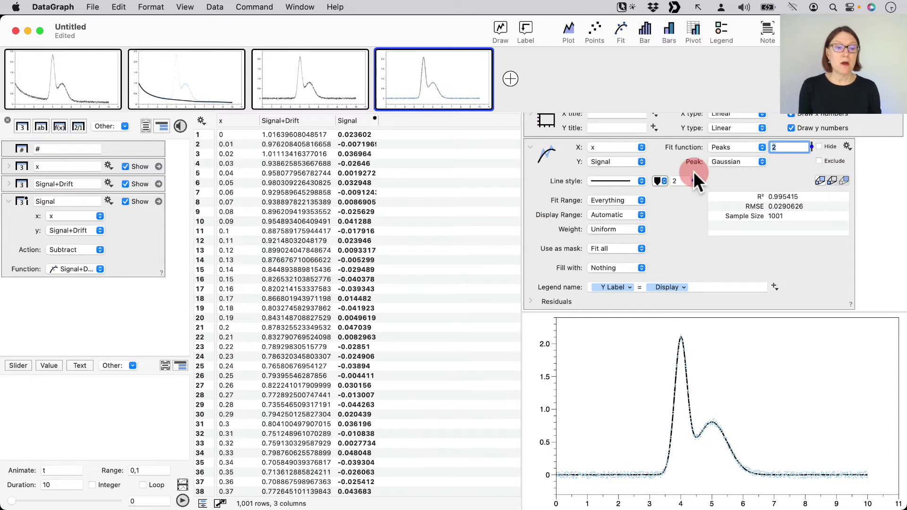
pyautogui.click(695, 434)
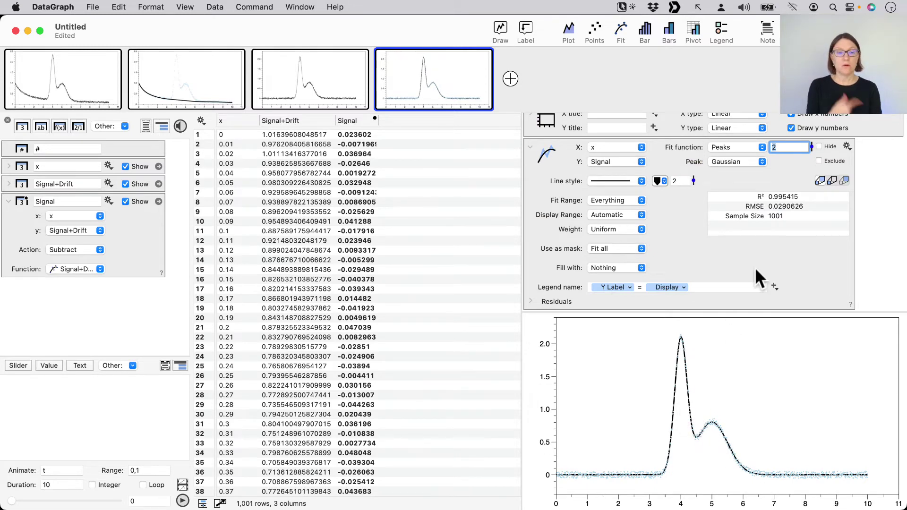
pyautogui.click(530, 147)
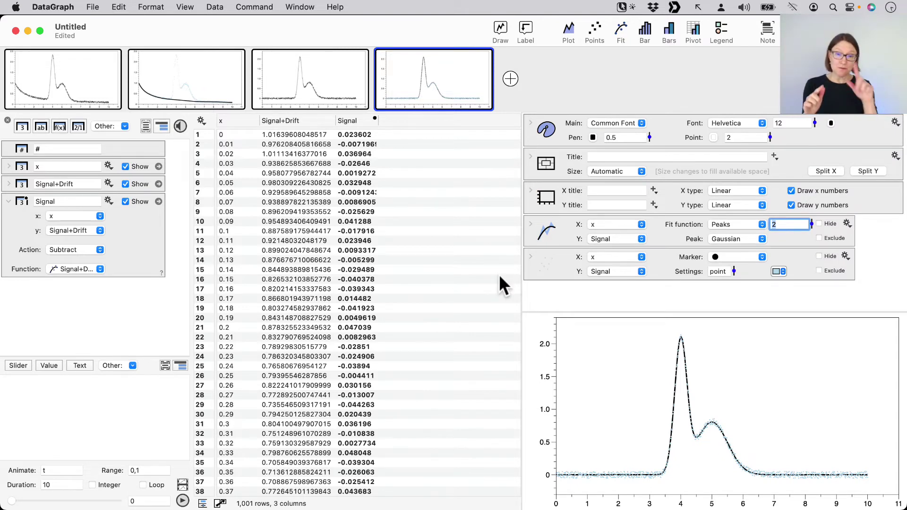
# Extract Peak 1 and Peak 2 from the peak fit as separate data columns
pyautogui.click(847, 223)
pyautogui.moveTo(830, 259)
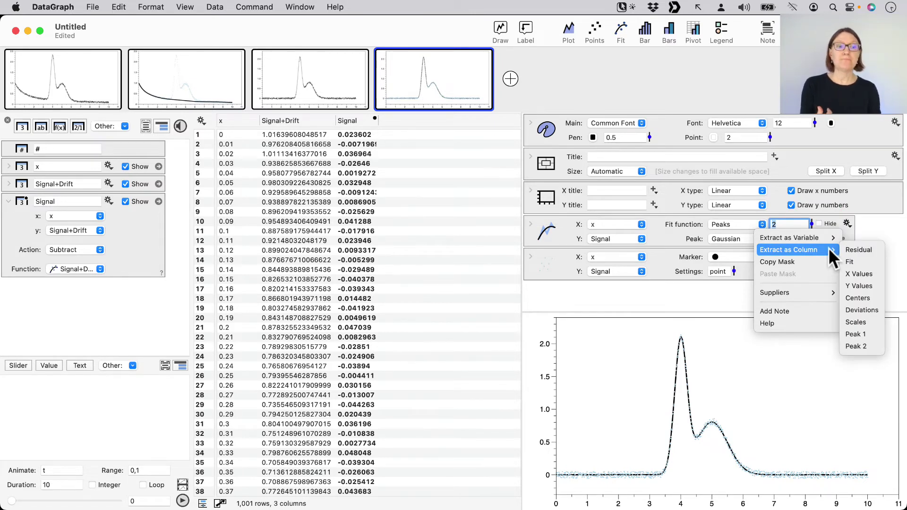
pyautogui.click(861, 332)
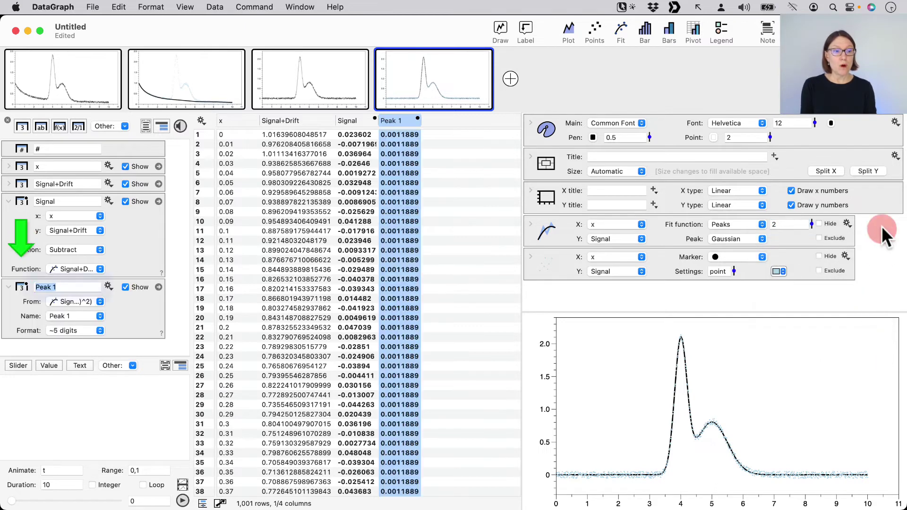
pyautogui.click(846, 222)
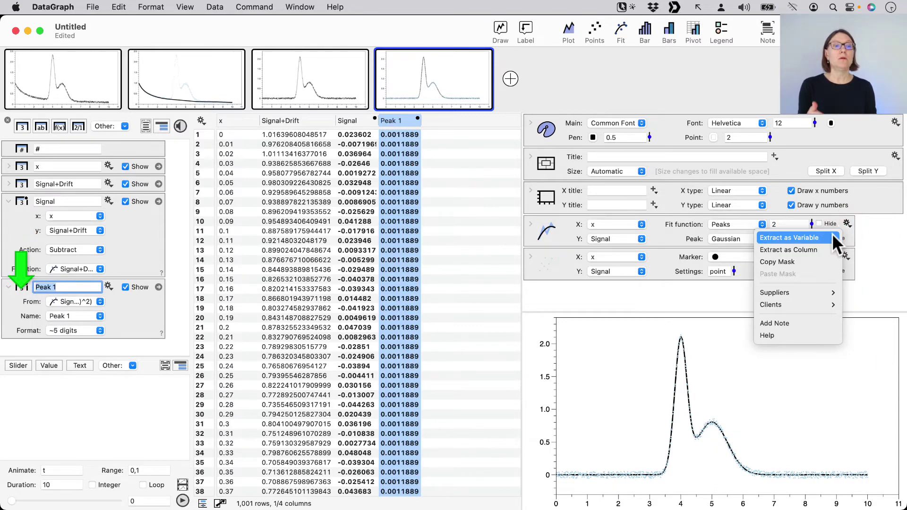
pyautogui.moveTo(829, 248)
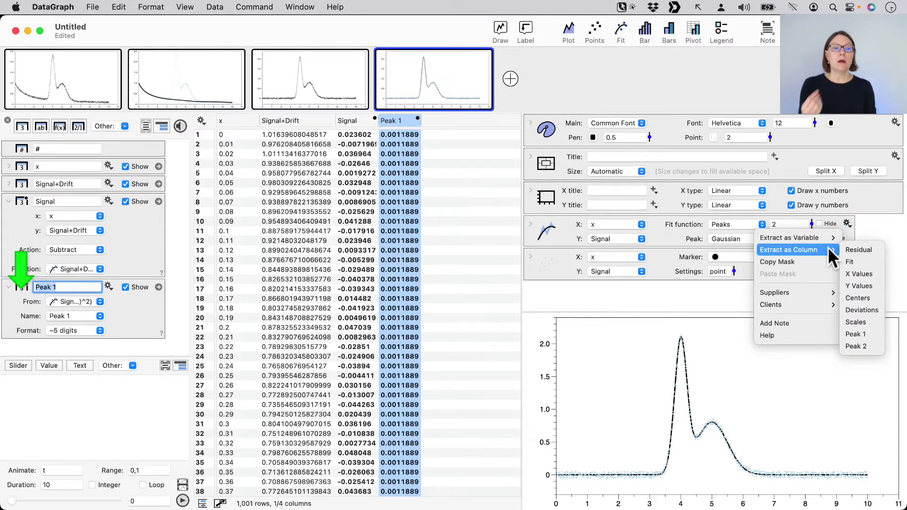
pyautogui.click(860, 343)
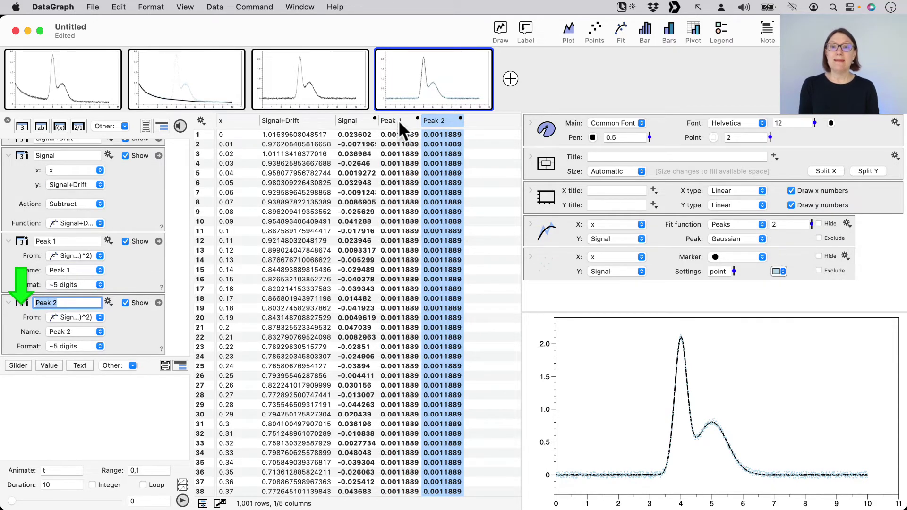
# Group the Peak 1 and Peak 2 columns, name the group Peaks and collapse it
pyautogui.click(398, 120)
pyautogui.click(441, 120)
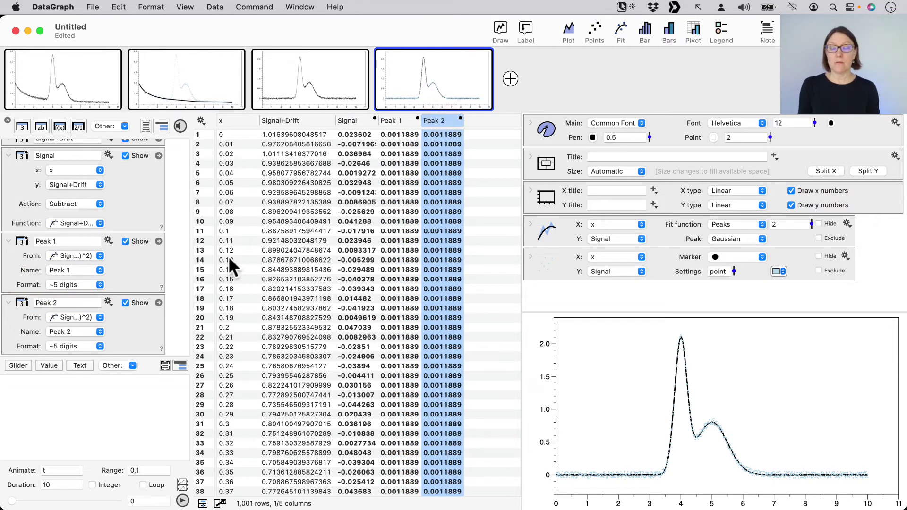
pyautogui.moveTo(172, 327); pyautogui.dragTo(155, 166)
pyautogui.scroll(3, 155, 167)
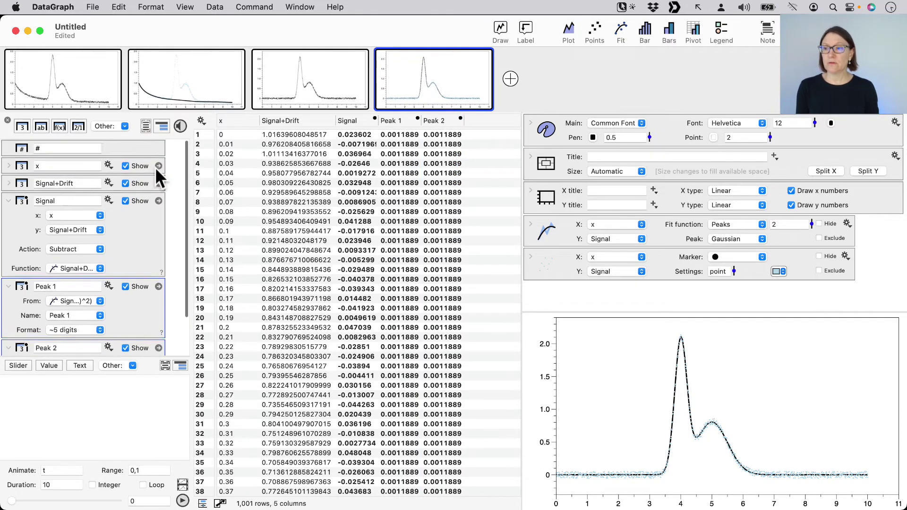
pyautogui.click(161, 121)
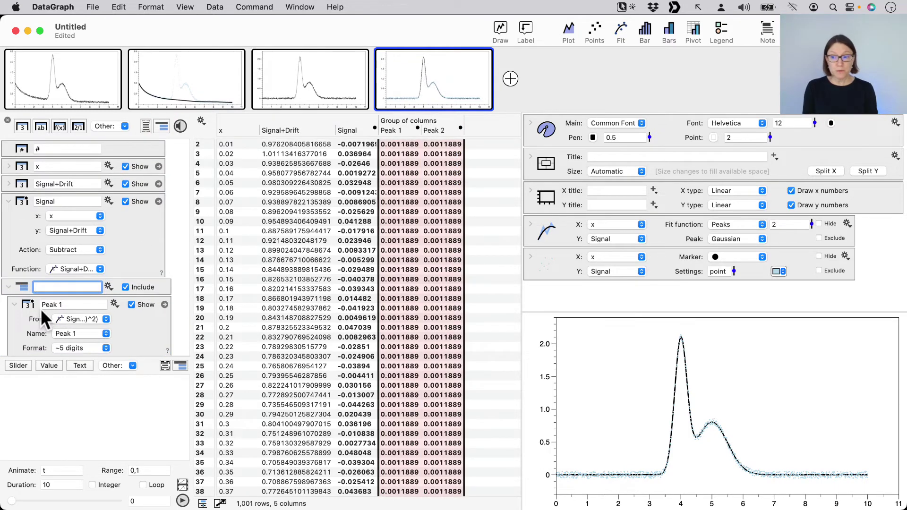
pyautogui.write('Peaks')
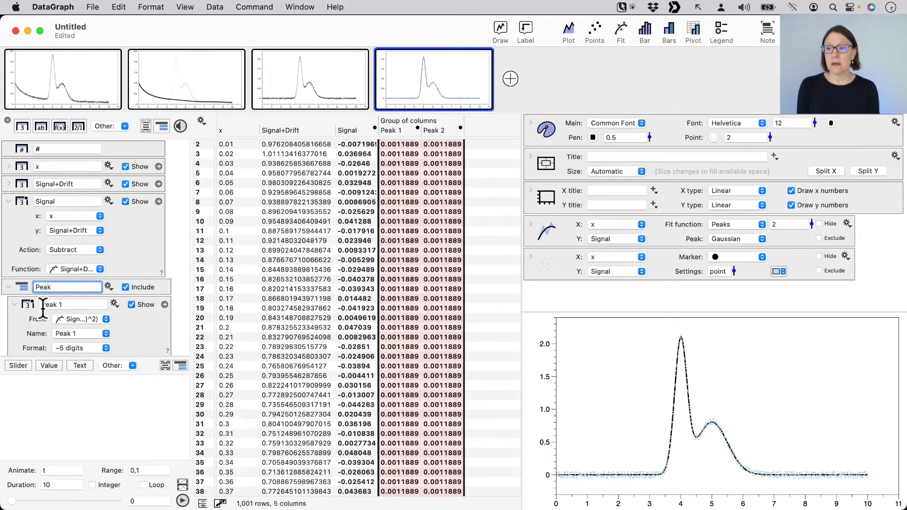
pyautogui.press('Return')
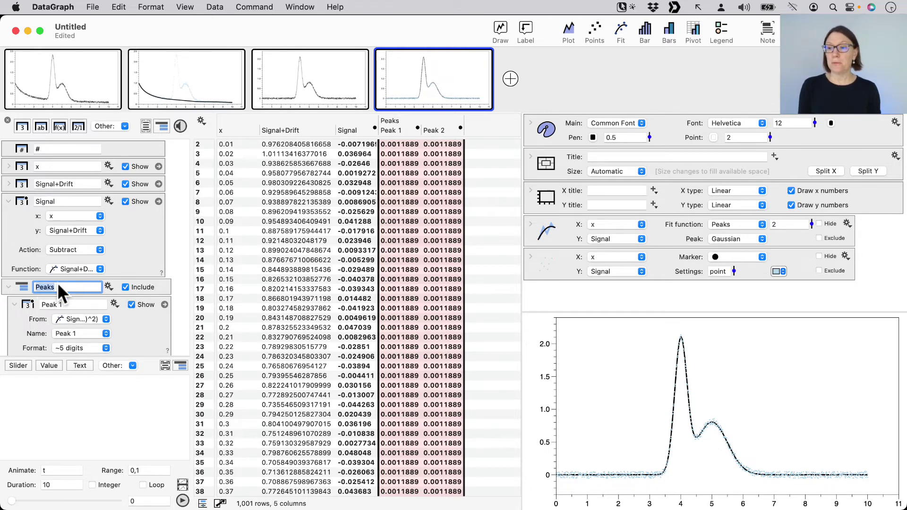
pyautogui.click(9, 288)
# Select x, Peak 1 and Peak 2 and add a line plot of Peak 1 against x to the peak-fit graph
pyautogui.click(395, 126)
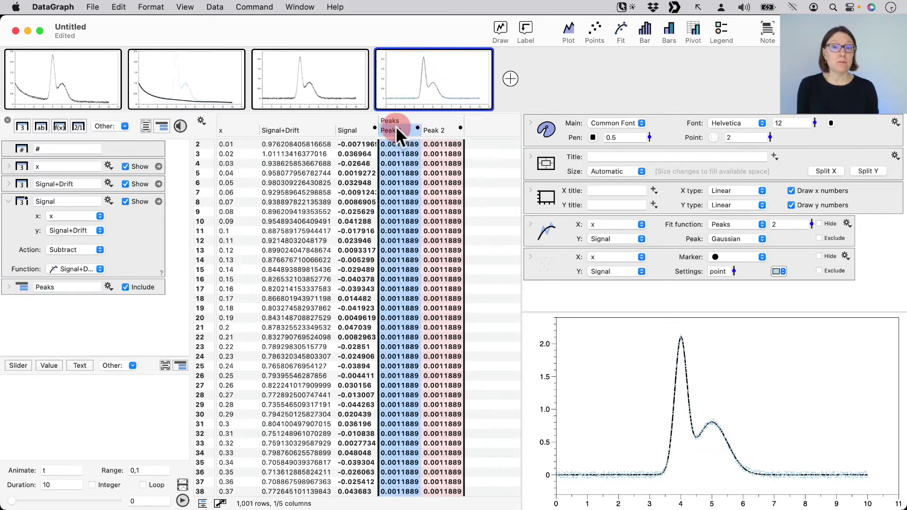
pyautogui.click(236, 132)
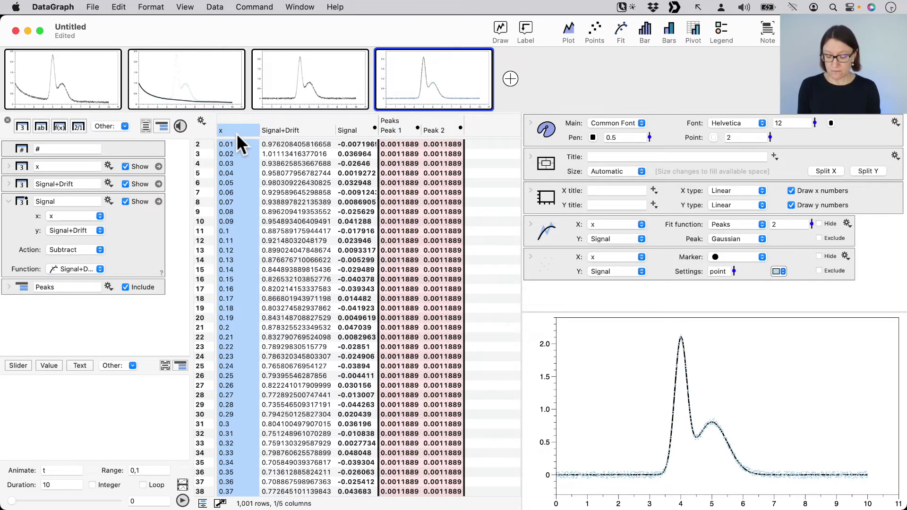
pyautogui.keyDown('super'); pyautogui.click(390, 127); pyautogui.keyUp('super')
pyautogui.keyDown('super'); pyautogui.click(446, 127); pyautogui.keyUp('super')
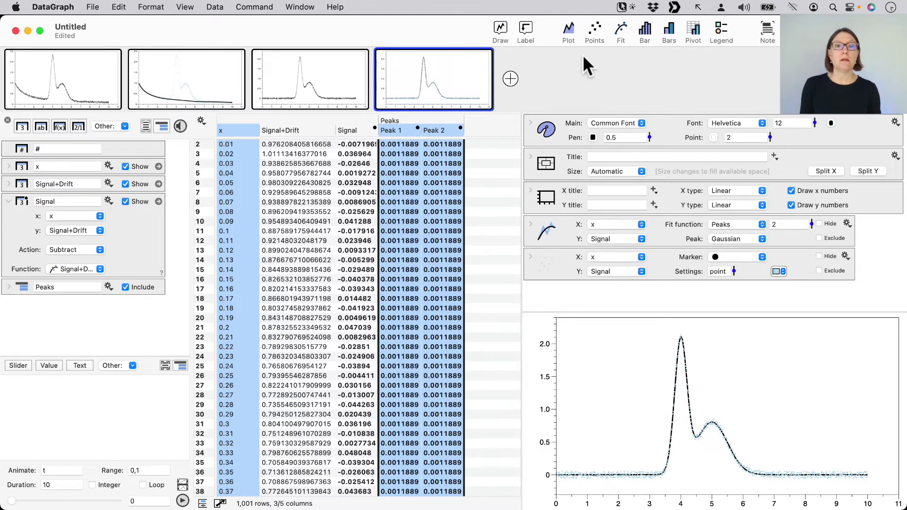
pyautogui.click(568, 29)
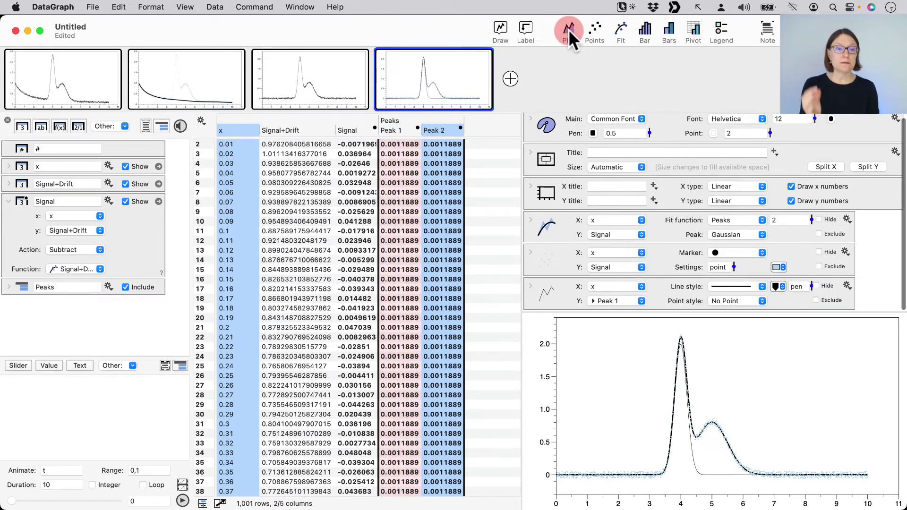
# Add a line plot of Peak 2 against x, and color Peak 1 with Line Color 1 and Peak 2 with Line Color 2
pyautogui.click(568, 29)
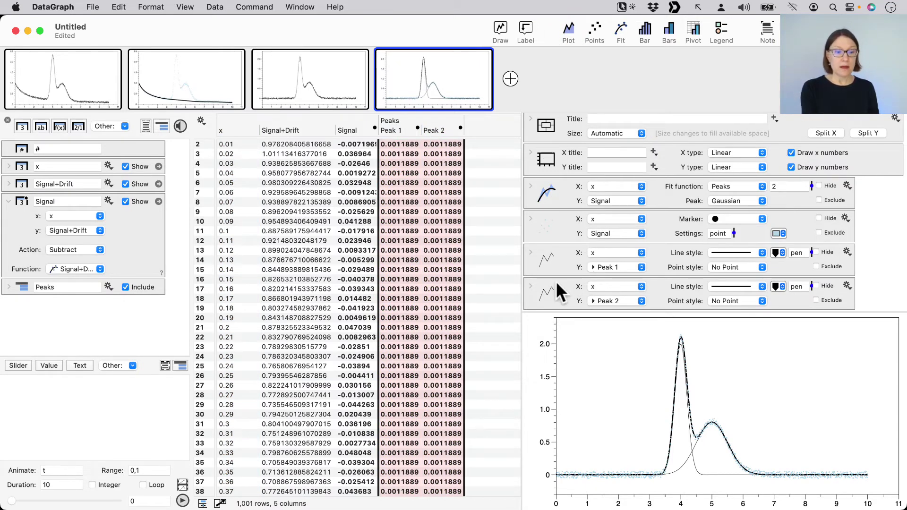
pyautogui.click(778, 252)
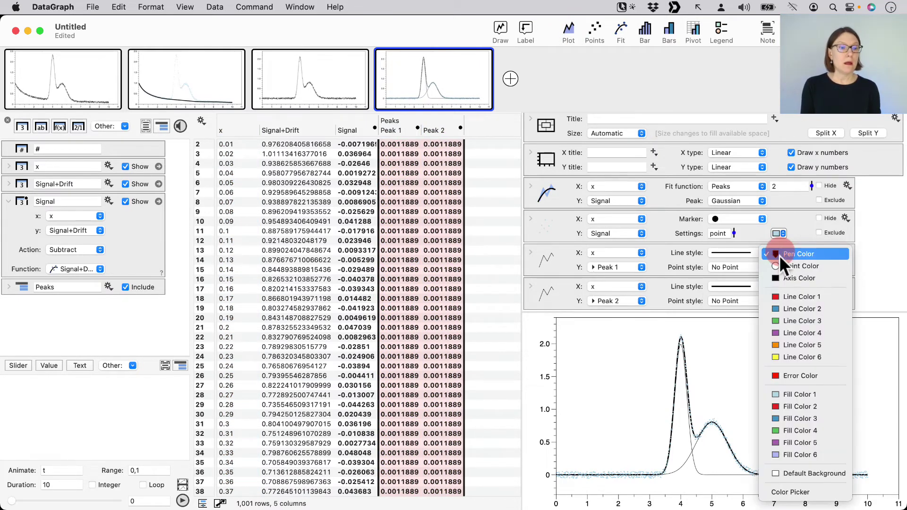
pyautogui.click(775, 305)
pyautogui.click(782, 290)
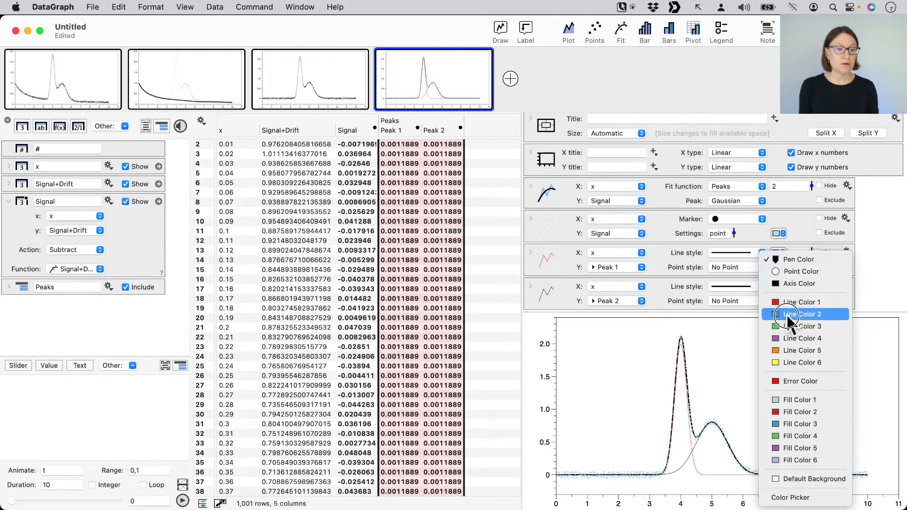
pyautogui.click(788, 313)
# Set the Peak 1 and Peak 2 line widths to 4 and hide the peak fit curve
pyautogui.moveTo(811, 253); pyautogui.dragTo(809, 236)
pyautogui.moveTo(811, 287); pyautogui.dragTo(810, 255)
pyautogui.click(820, 186)
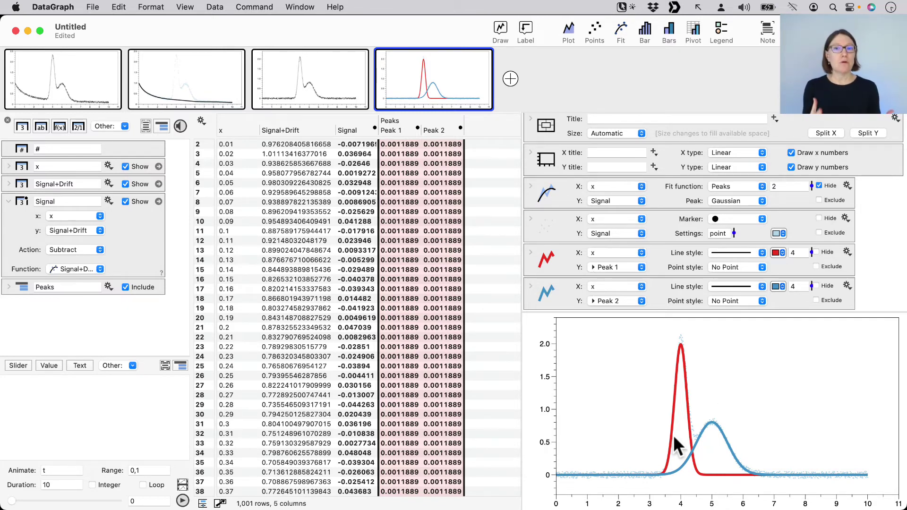
# Replace the data in the x and Signal+Drift columns by importing Baseline2.csv into them
pyautogui.moveTo(65, 56)
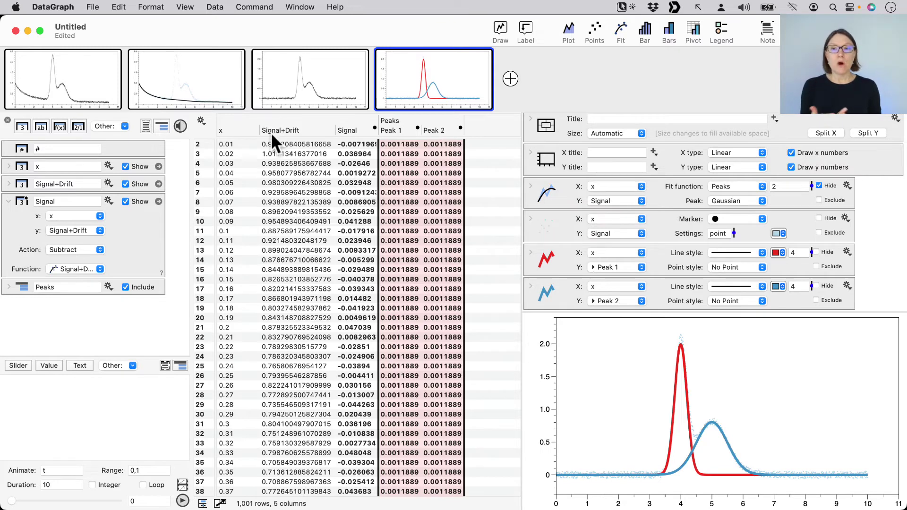
pyautogui.click(235, 129)
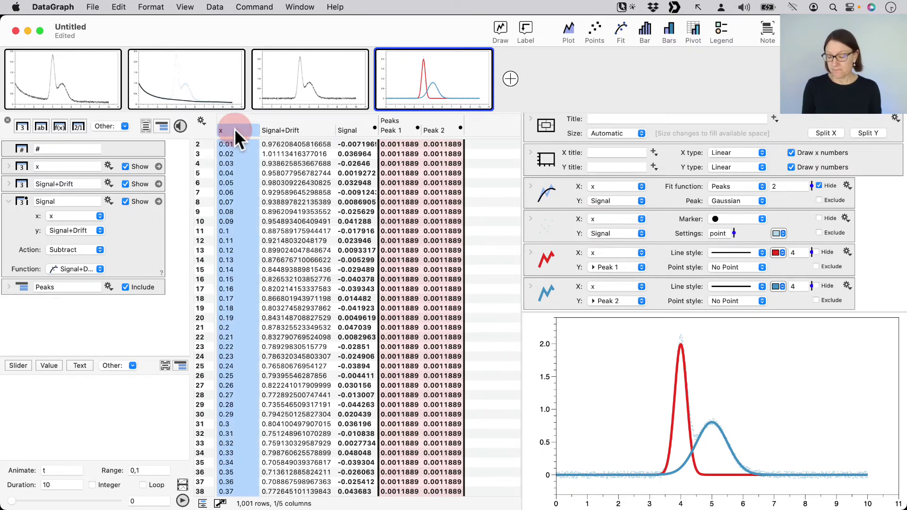
pyautogui.keyDown('super'); pyautogui.click(309, 124); pyautogui.keyUp('super')
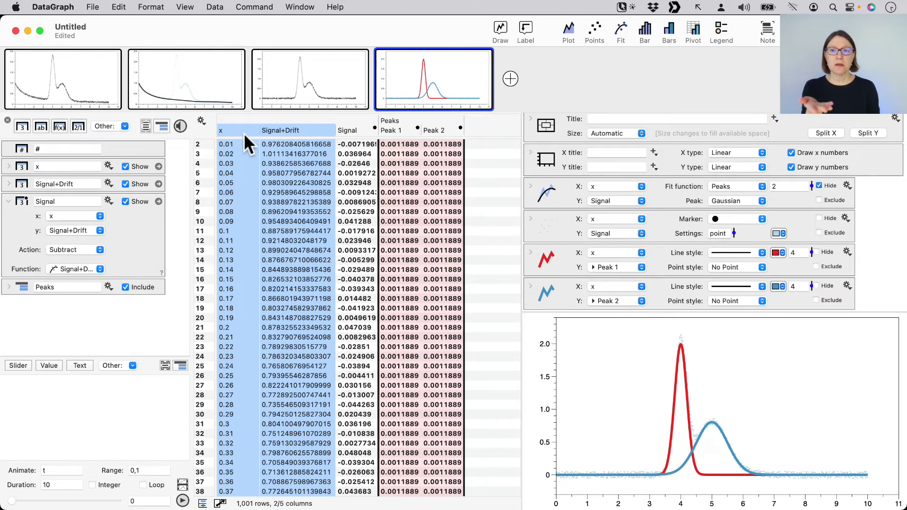
pyautogui.click(216, 9)
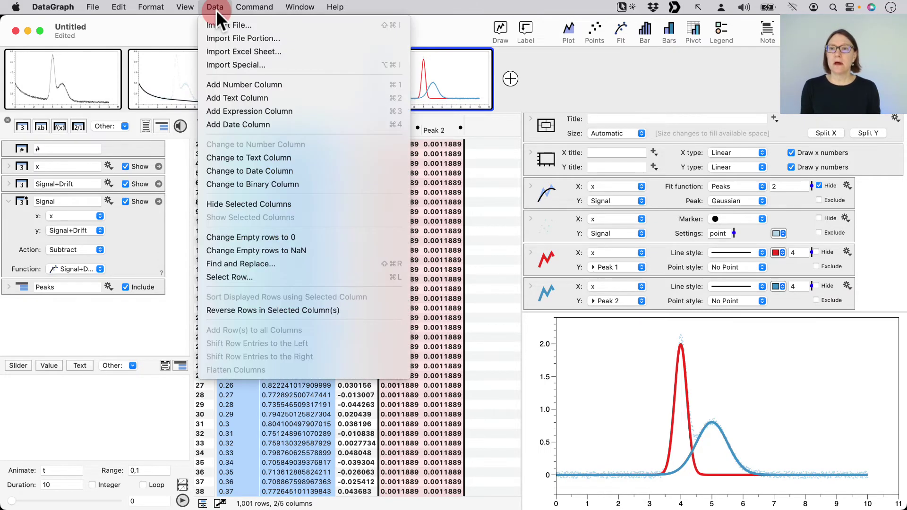
pyautogui.click(220, 22)
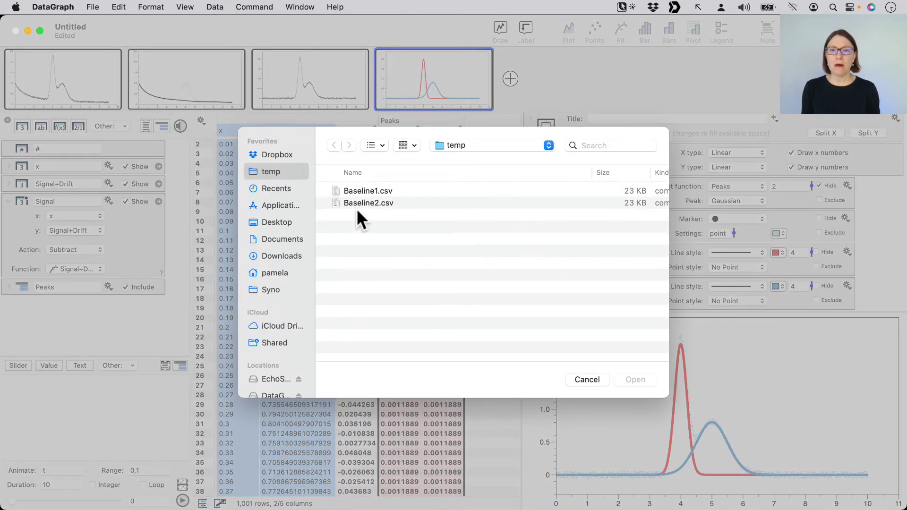
pyautogui.click(373, 202)
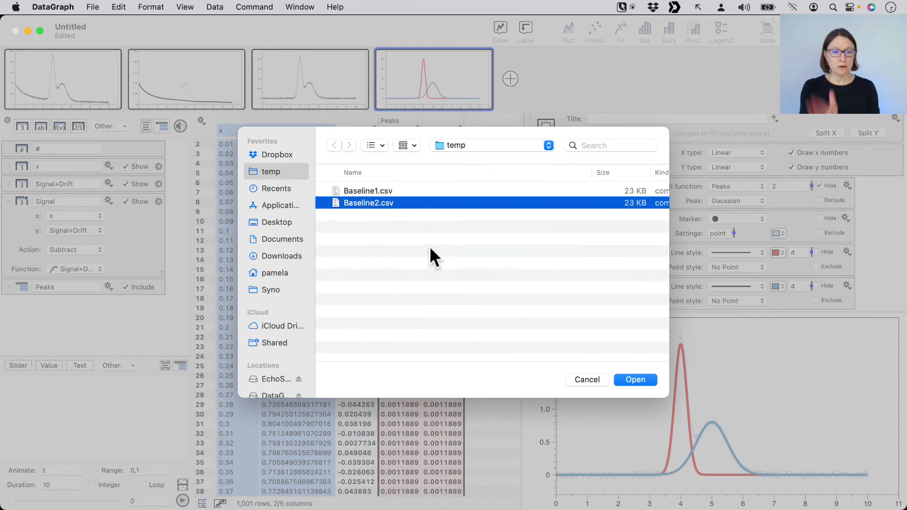
pyautogui.click(635, 380)
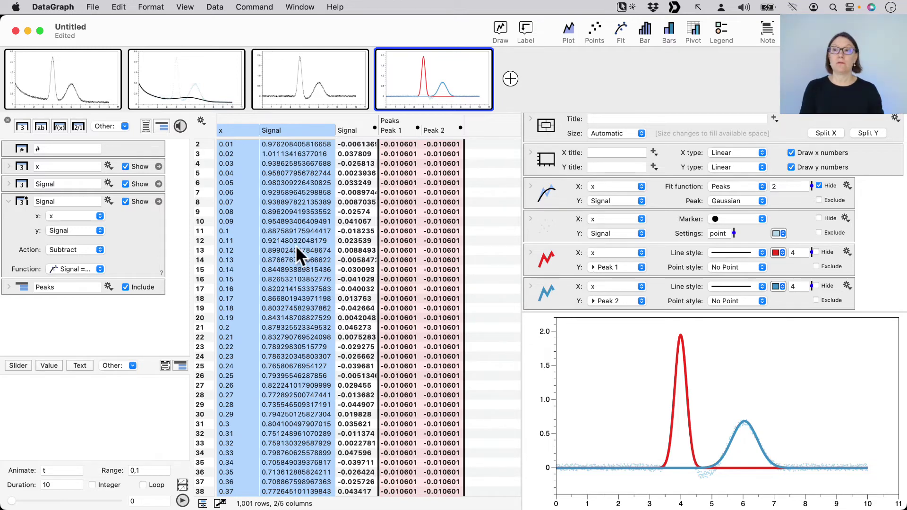
# Review all four graphs with the newly imported data, from the raw signal to the separated peaks
pyautogui.click(81, 78)
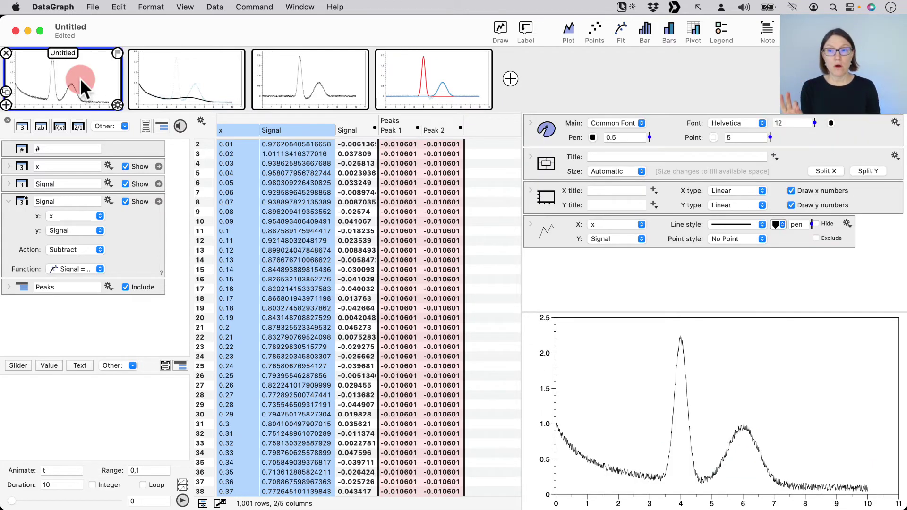
pyautogui.click(194, 78)
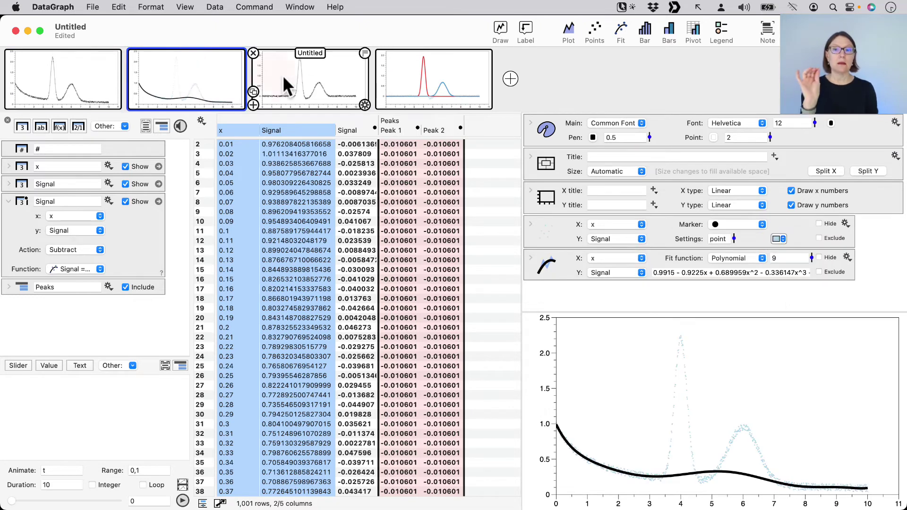
pyautogui.click(320, 83)
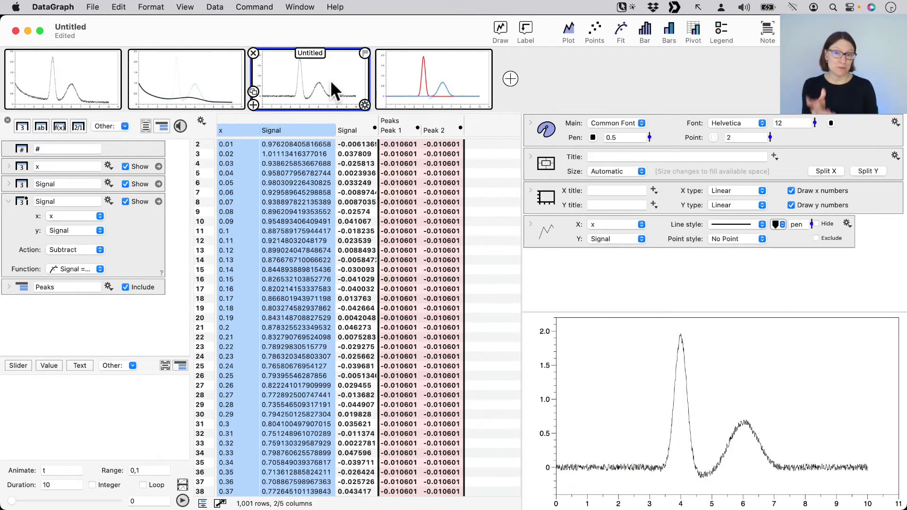
pyautogui.click(470, 82)
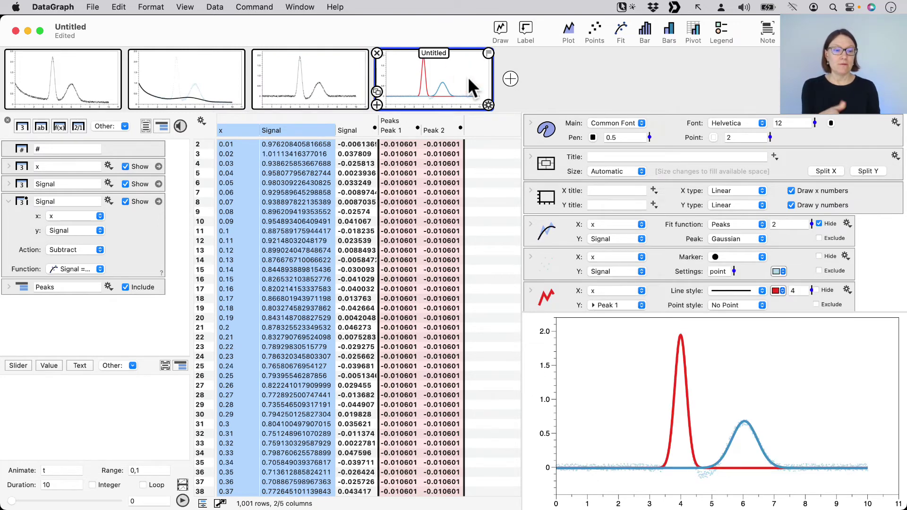
# Open the baseline graph, expand the polynomial fit's details, and examine its mask range, residuals and curve between the two peaks
pyautogui.click(187, 82)
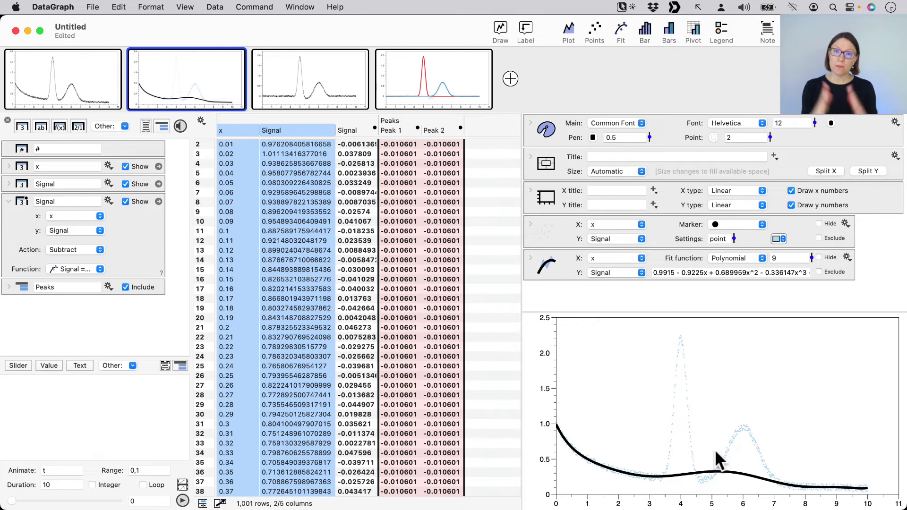
pyautogui.click(531, 259)
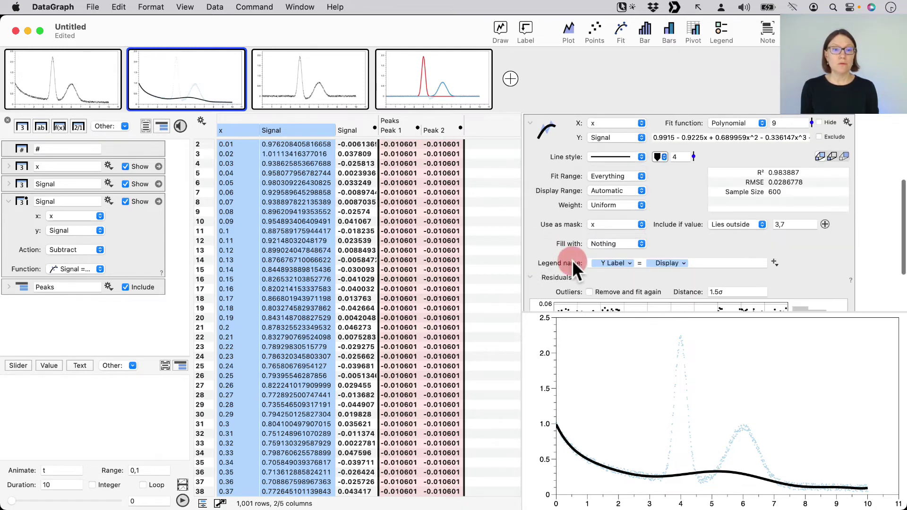
pyautogui.scroll(-1, 559, 231)
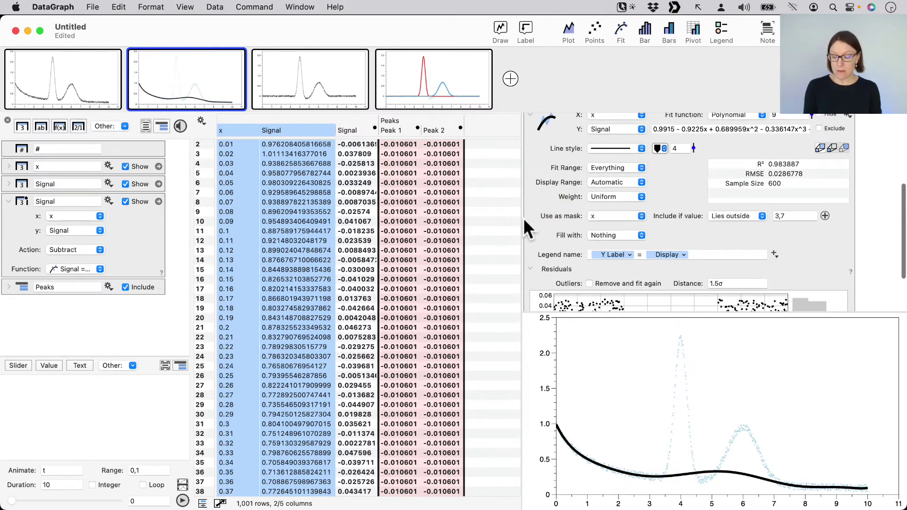
pyautogui.moveTo(494, 221); pyautogui.dragTo(528, 217)
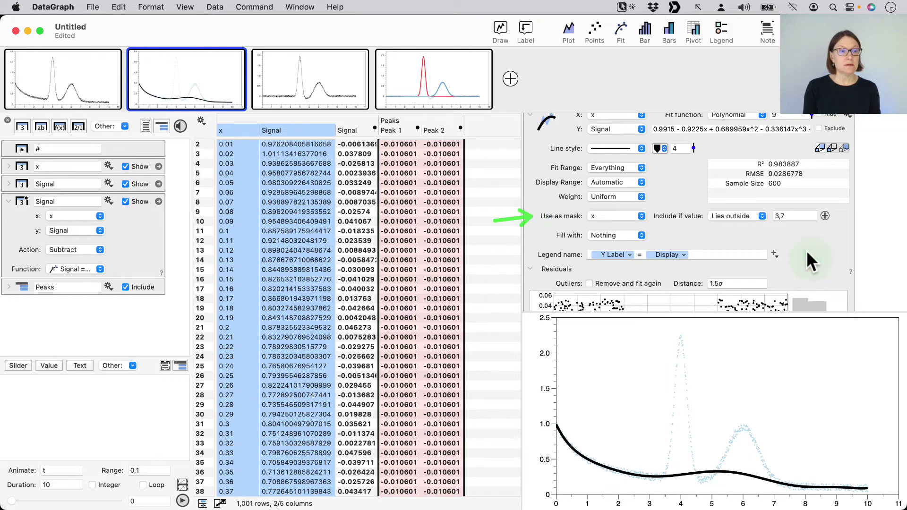
pyautogui.moveTo(807, 243); pyautogui.dragTo(767, 227)
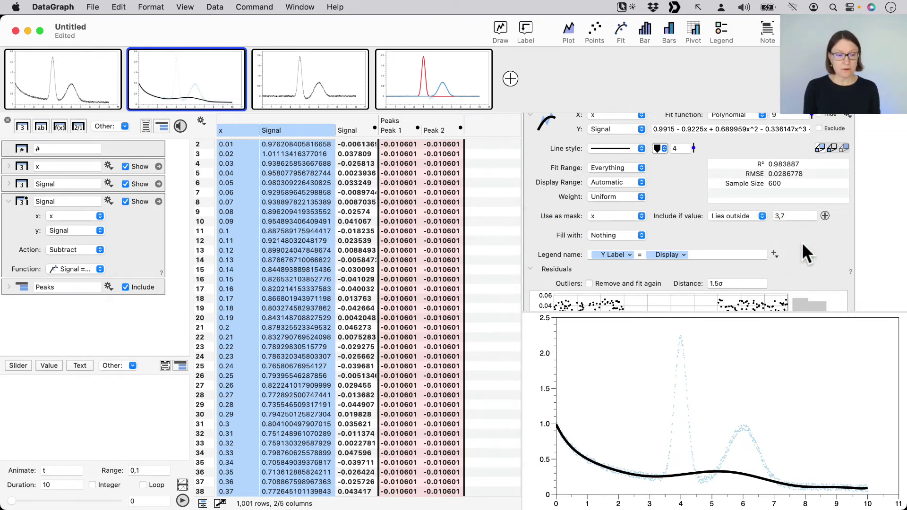
pyautogui.moveTo(783, 421)
pyautogui.mouseDown()
pyautogui.moveTo(775, 474)
pyautogui.moveTo(760, 462)
pyautogui.moveTo(774, 477)
pyautogui.mouseUp()
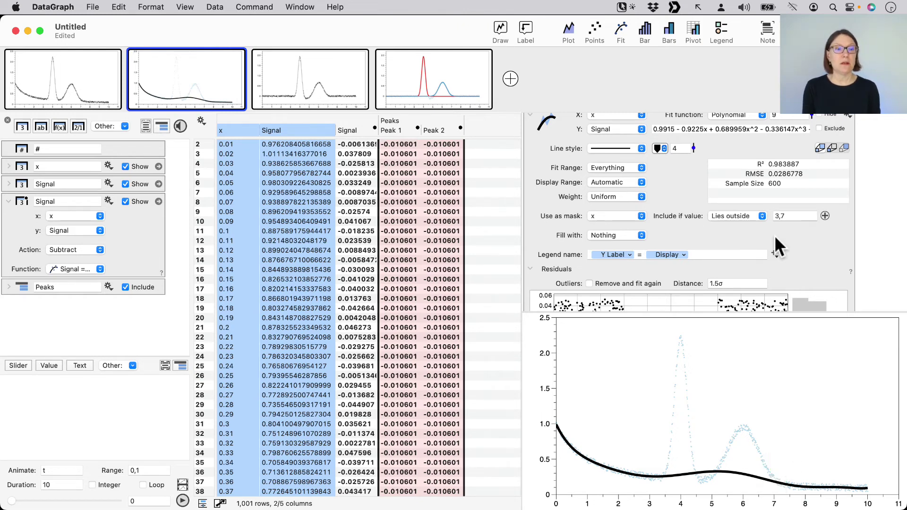
pyautogui.scroll(-3, 774, 235)
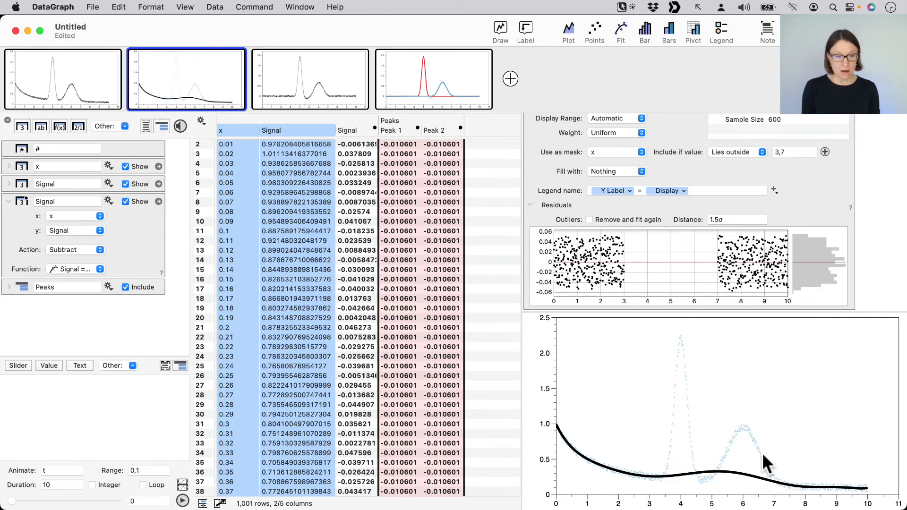
pyautogui.click(704, 422)
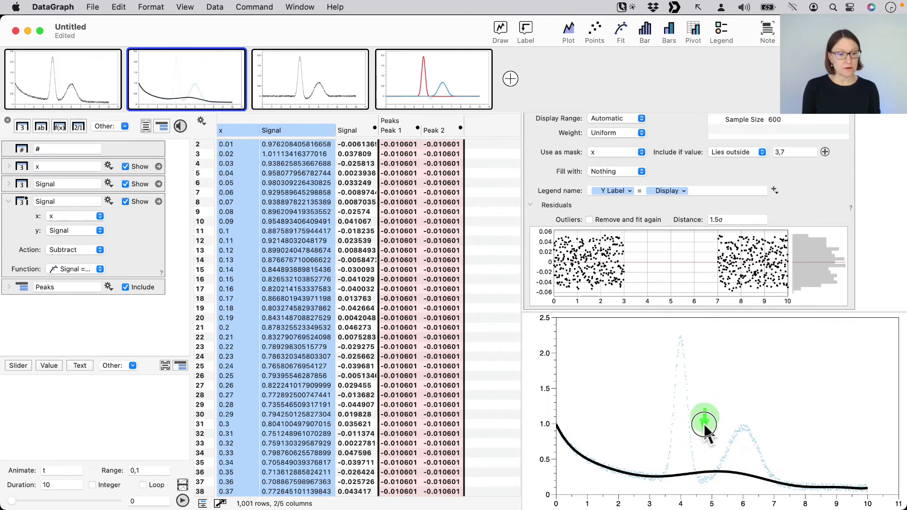
pyautogui.moveTo(704, 422); pyautogui.dragTo(704, 472)
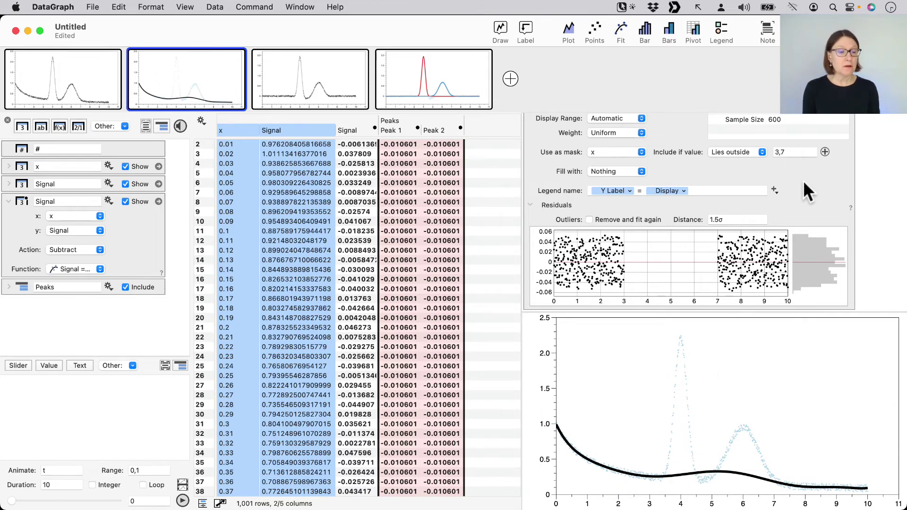
# Reduce the degree of the baseline's polynomial fit to 8
pyautogui.scroll(5, 803, 180)
pyautogui.scroll(3, 827, 142)
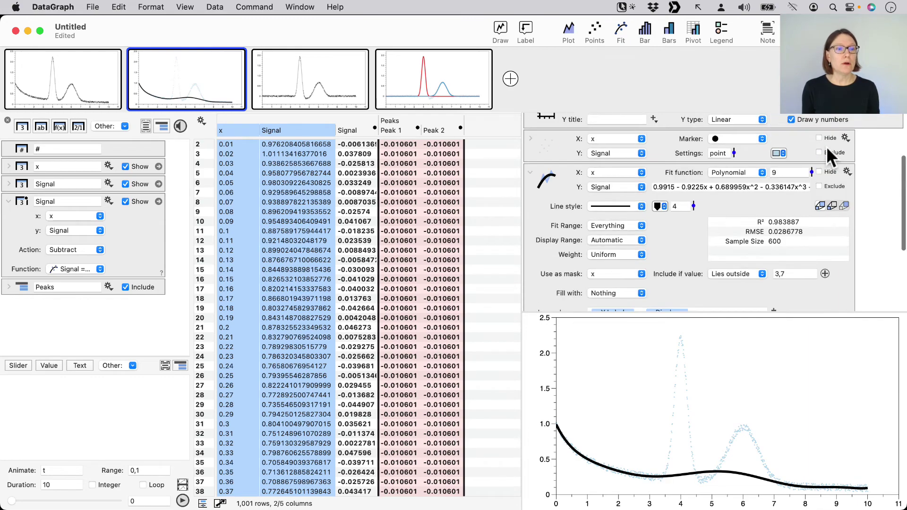
pyautogui.moveTo(812, 176)
pyautogui.mouseDown()
pyautogui.moveTo(809, 158)
pyautogui.moveTo(810, 196)
pyautogui.moveTo(807, 177)
pyautogui.mouseUp()
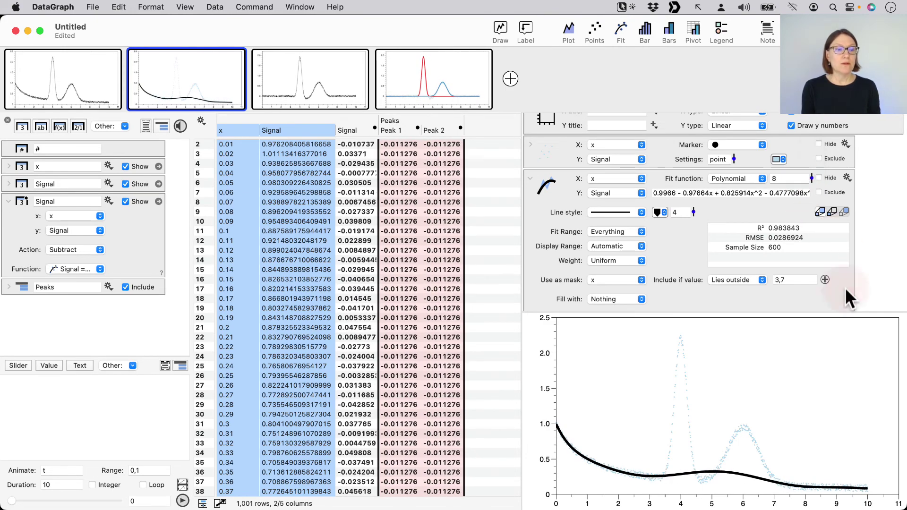
# Set the polynomial fit's mask to include only x values outside 3,8 and inspect the curve between the peaks
pyautogui.scroll(-3, 845, 283)
pyautogui.click(784, 229)
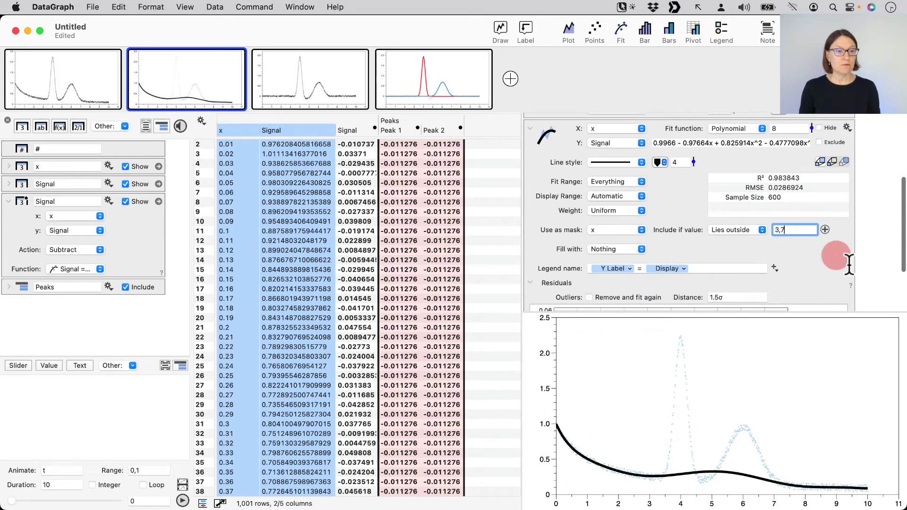
pyautogui.press('BackSpace')
pyautogui.write('8')
pyautogui.press('Return')
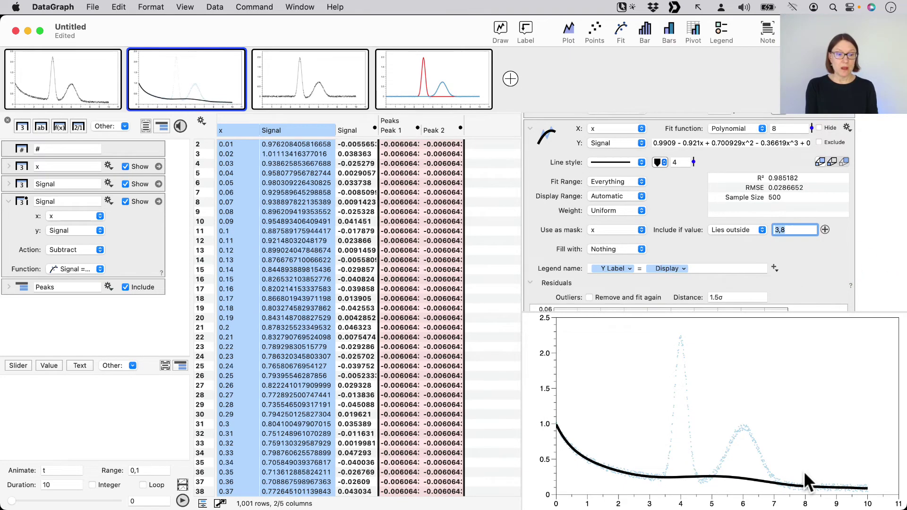
pyautogui.moveTo(803, 473)
pyautogui.mouseDown()
pyautogui.moveTo(831, 470)
pyautogui.moveTo(802, 489)
pyautogui.moveTo(816, 483)
pyautogui.mouseUp()
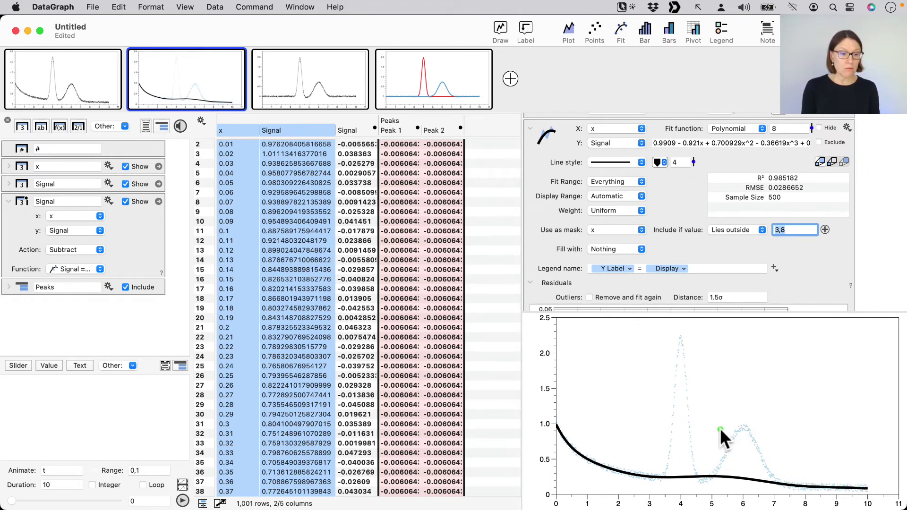
pyautogui.moveTo(710, 424); pyautogui.dragTo(704, 478)
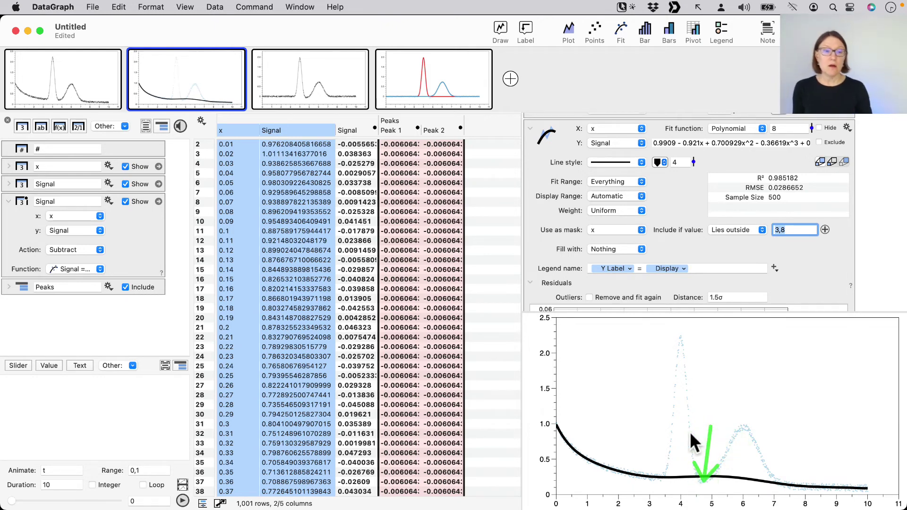
# Add a second mask condition to the polynomial fit that includes x values lying inside a range
pyautogui.click(829, 257)
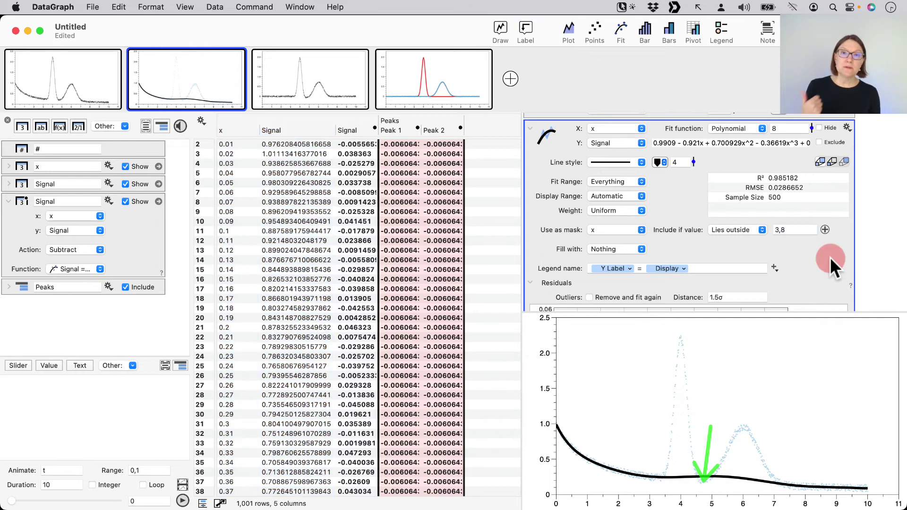
pyautogui.click(824, 229)
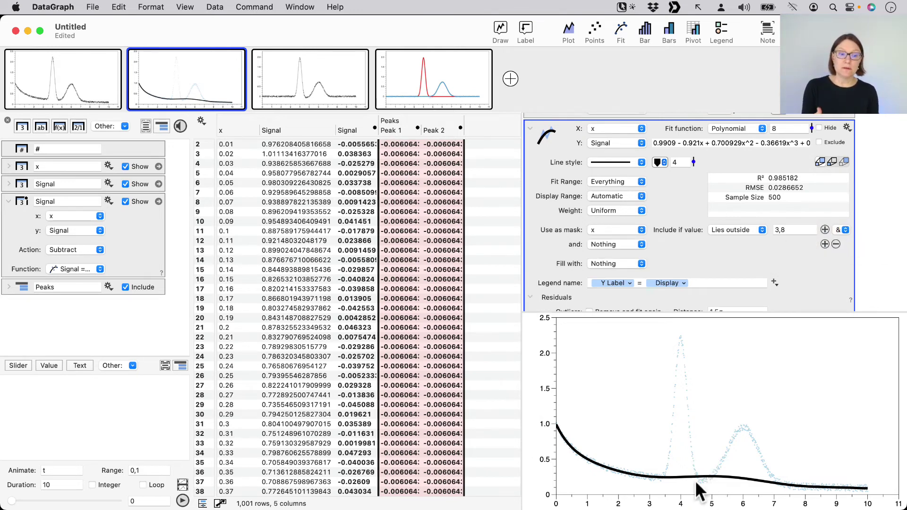
pyautogui.click(601, 244)
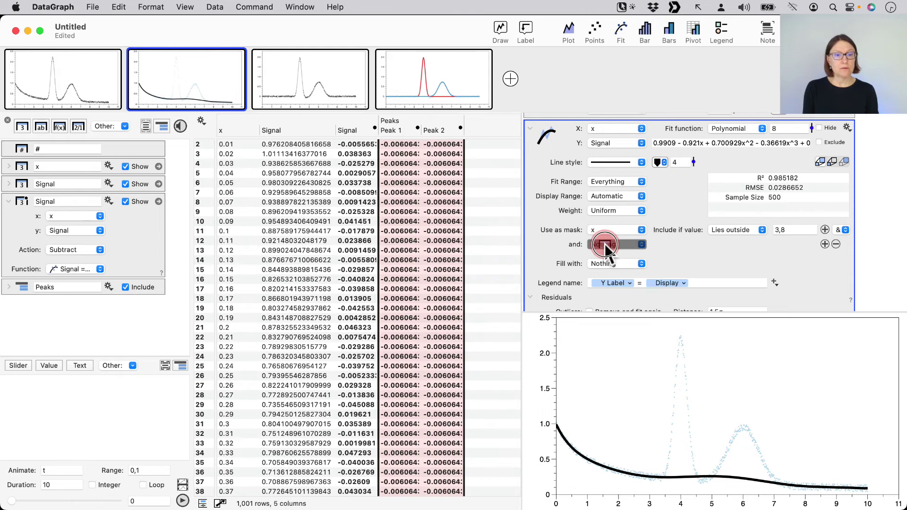
pyautogui.click(614, 262)
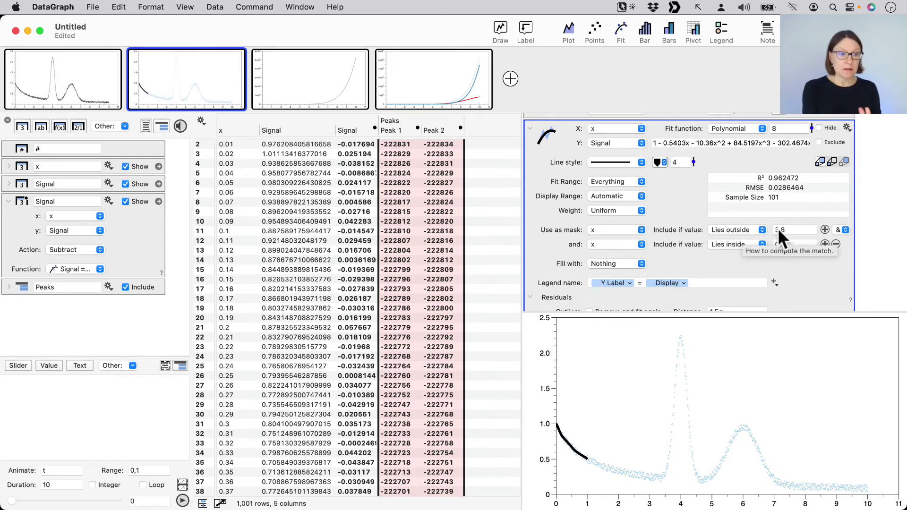
pyautogui.moveTo(789, 230); pyautogui.dragTo(758, 230)
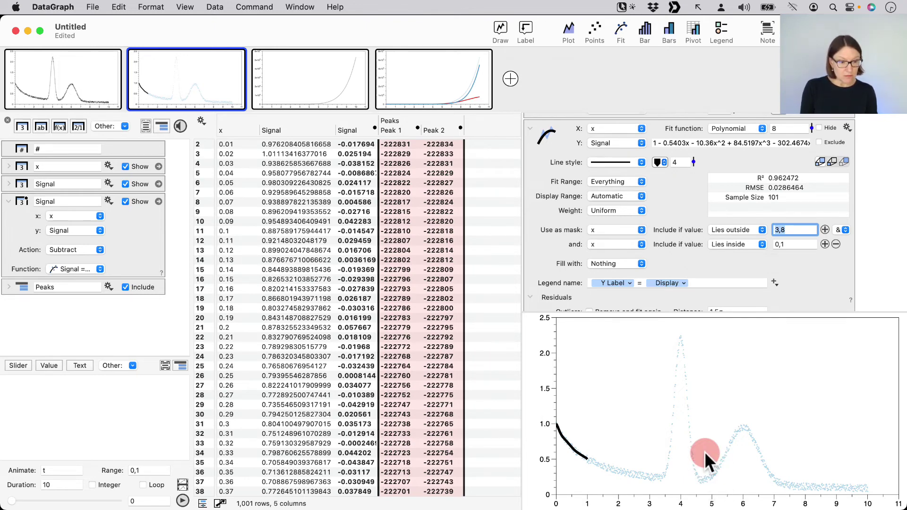
# Examine the valley between the two peaks up close and set the second mask condition's range to 4.6,4.9
pyautogui.moveTo(689, 443)
pyautogui.mouseDown()
pyautogui.moveTo(723, 448)
pyautogui.moveTo(690, 447)
pyautogui.mouseUp()
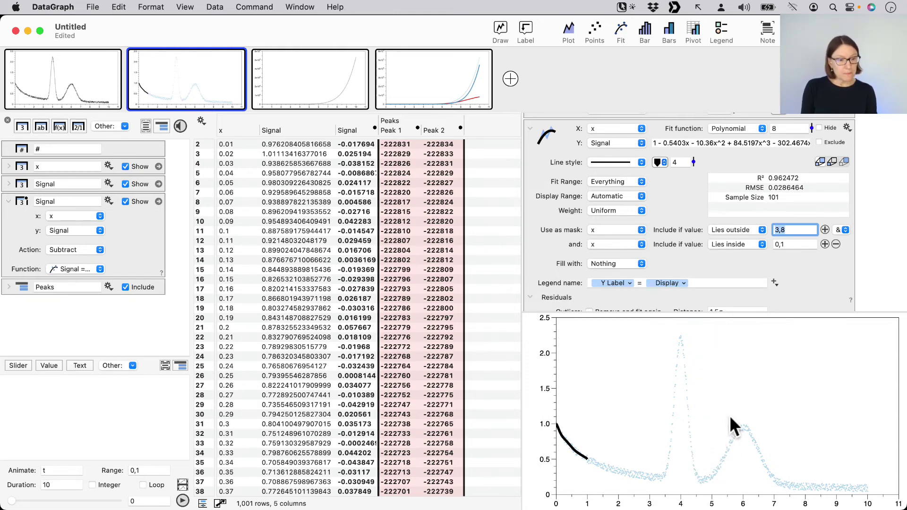
pyautogui.moveTo(708, 419); pyautogui.dragTo(681, 417)
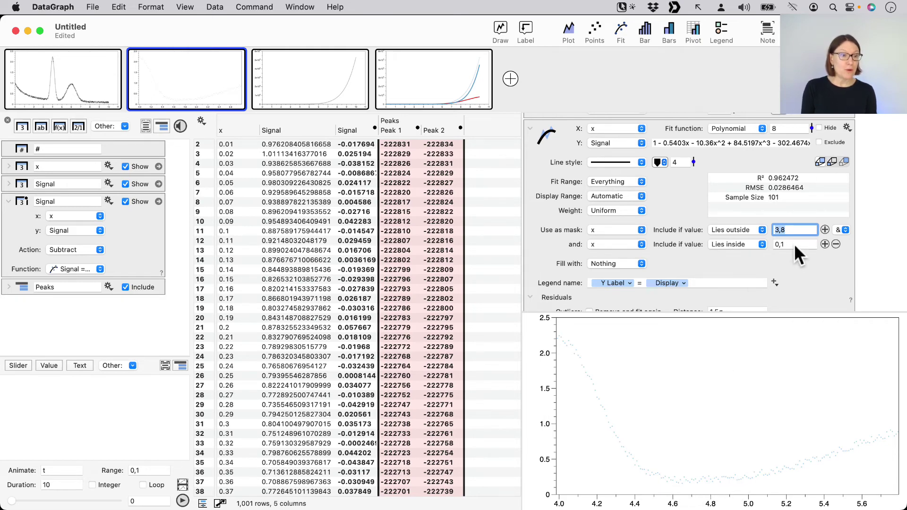
pyautogui.press('Tab')
pyautogui.write('4,')
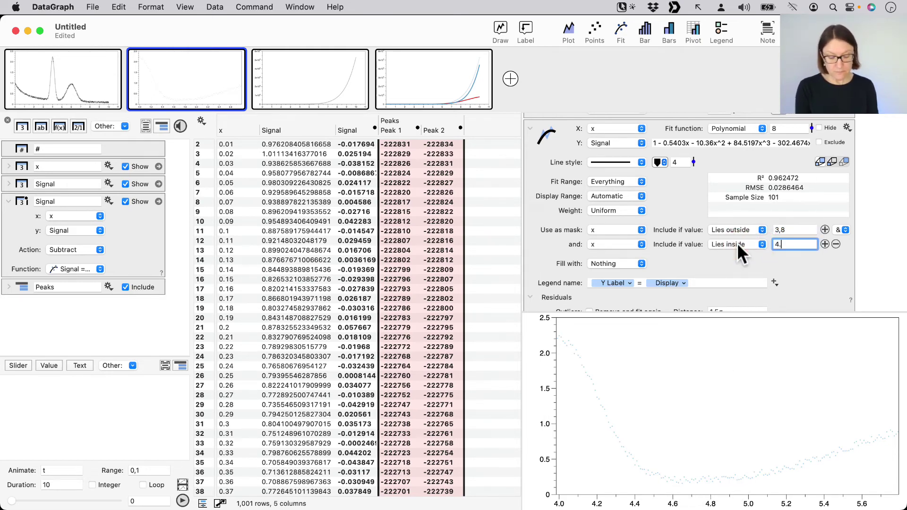
pyautogui.write('6,4.')
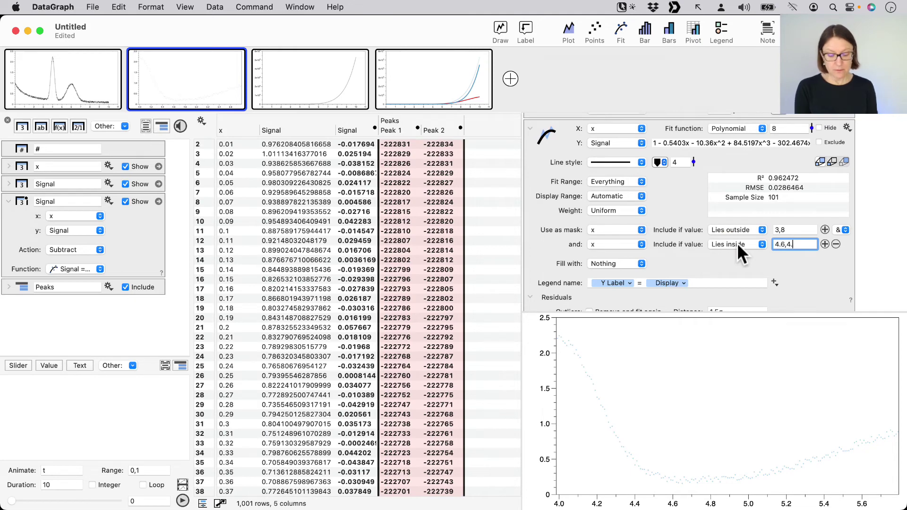
pyautogui.write('9')
pyautogui.press('Return')
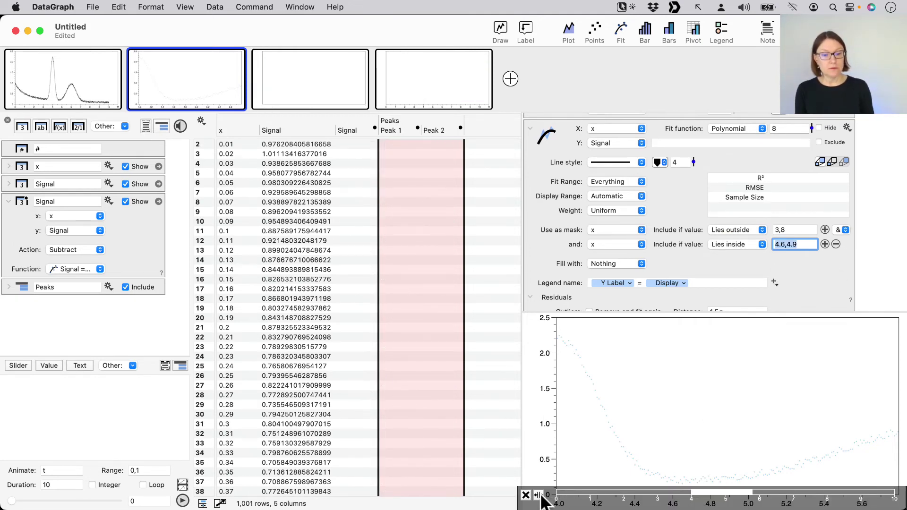
pyautogui.click(562, 482)
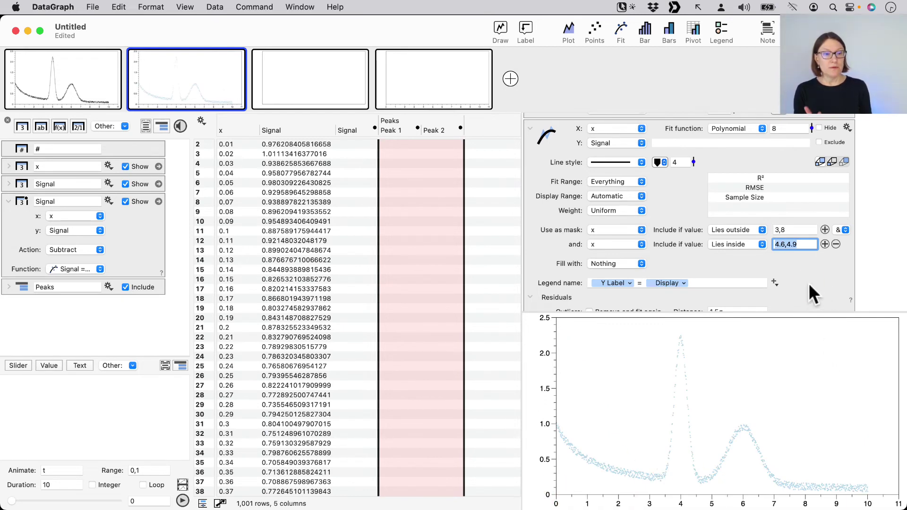
# Combine the two mask conditions with "or" instead of "and", and inspect the fit's residuals
pyautogui.click(859, 245)
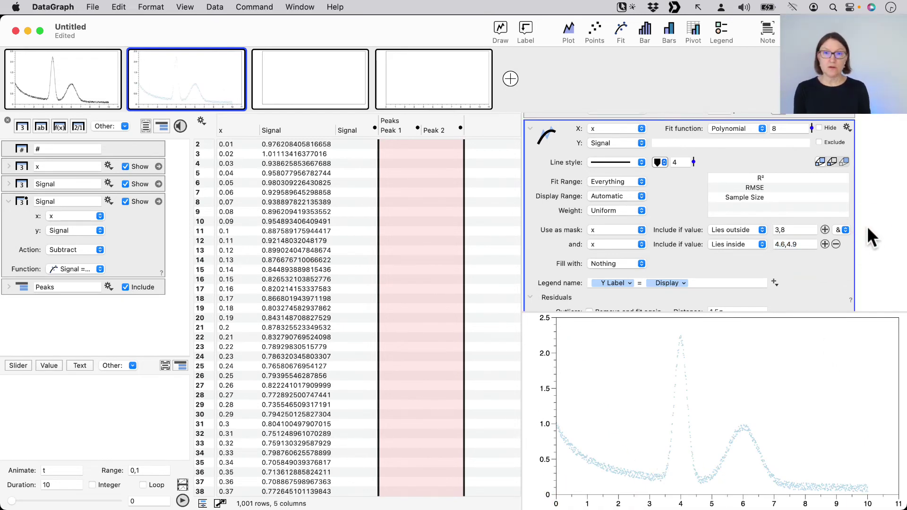
pyautogui.click(845, 230)
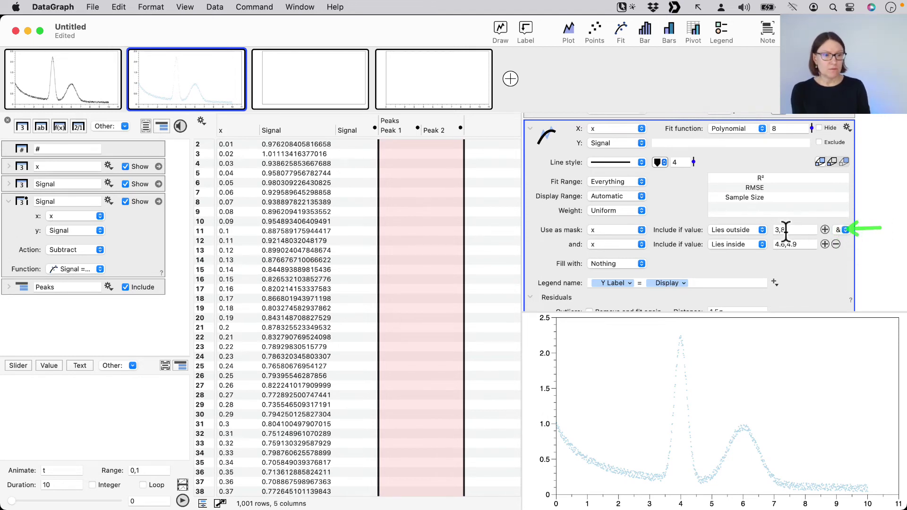
pyautogui.click(837, 230)
pyautogui.click(832, 244)
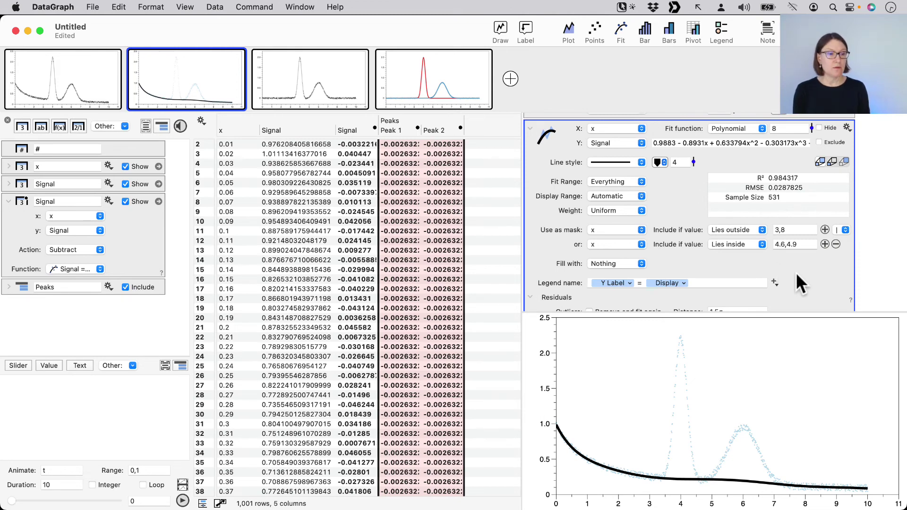
pyautogui.scroll(-3, 795, 273)
pyautogui.scroll(-1, 796, 273)
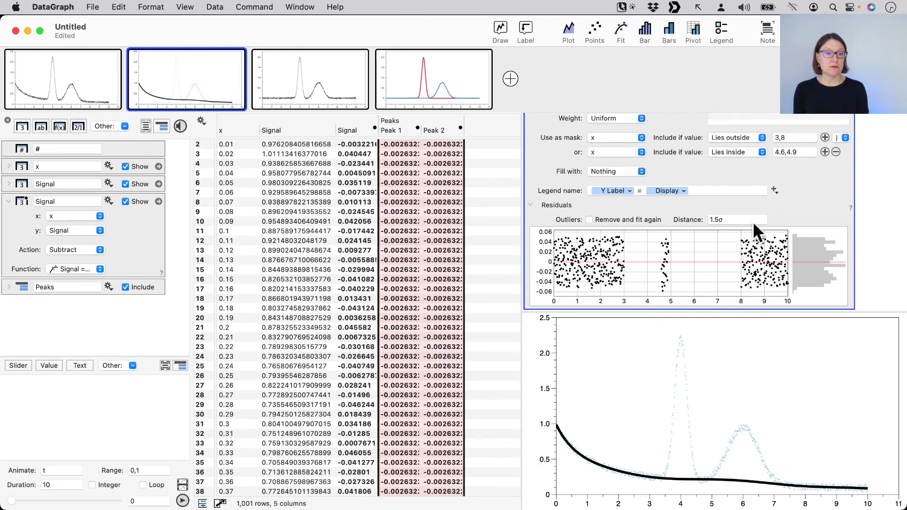
# Reduce the degree of the baseline's polynomial fit to 6 and check the residuals again
pyautogui.scroll(5, 811, 199)
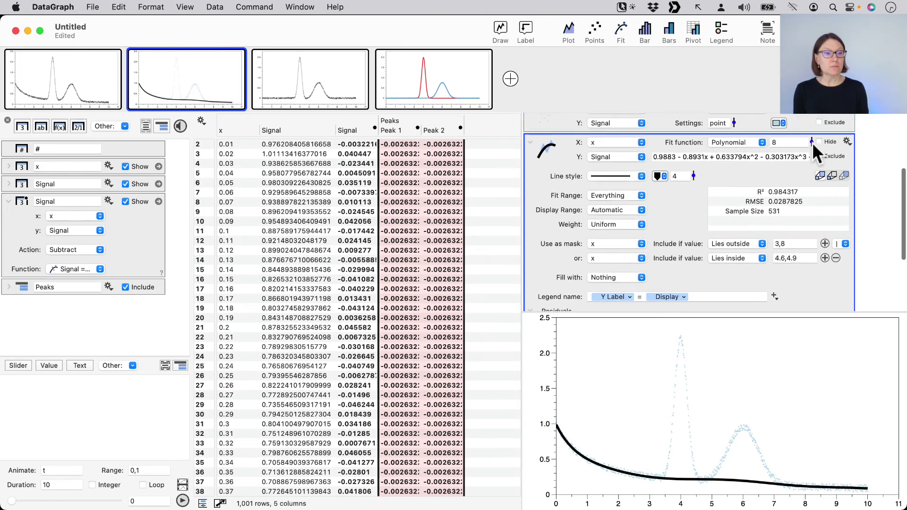
pyautogui.click(812, 143)
pyautogui.moveTo(811, 143)
pyautogui.mouseDown()
pyautogui.moveTo(811, 132)
pyautogui.moveTo(808, 149)
pyautogui.mouseUp()
pyautogui.click(759, 416)
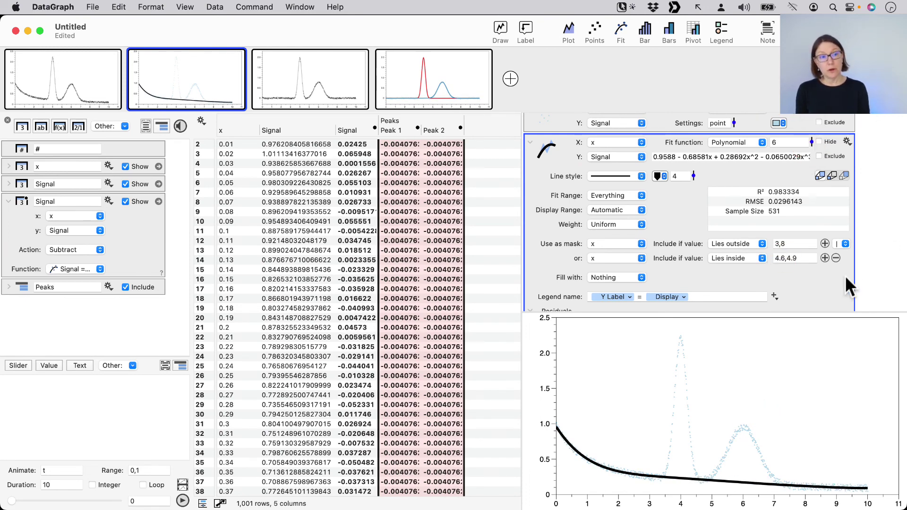
pyautogui.scroll(-1, 835, 283)
pyautogui.scroll(-3, 835, 283)
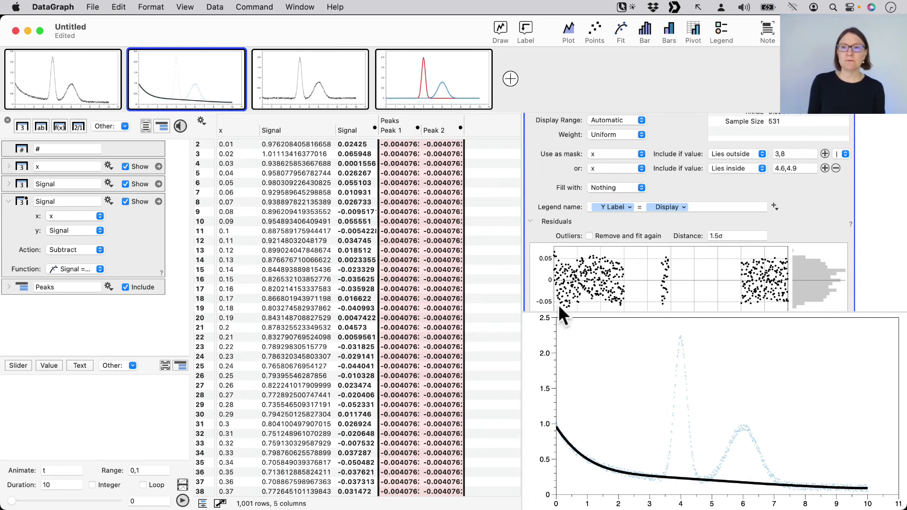
# Review the baseline-subtracted signal graph and the graph of the two separated Gaussian peaks
pyautogui.moveTo(335, 93)
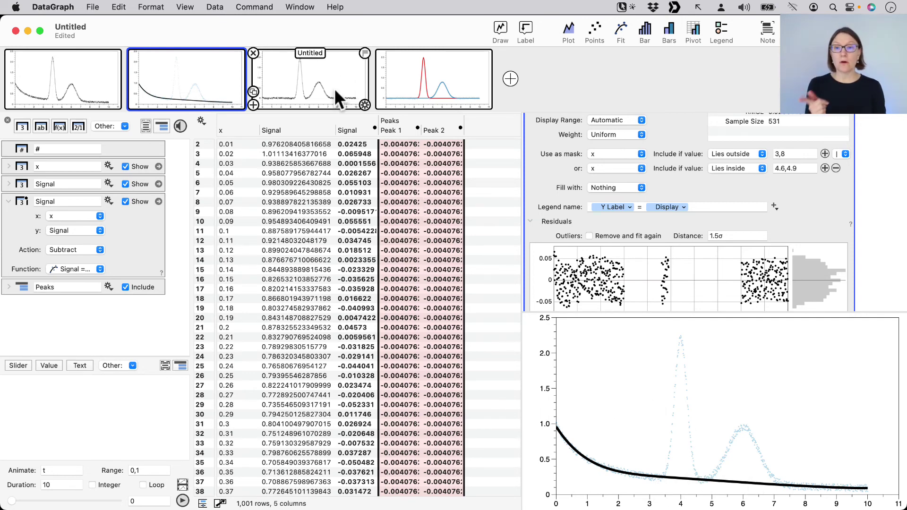
pyautogui.click(334, 84)
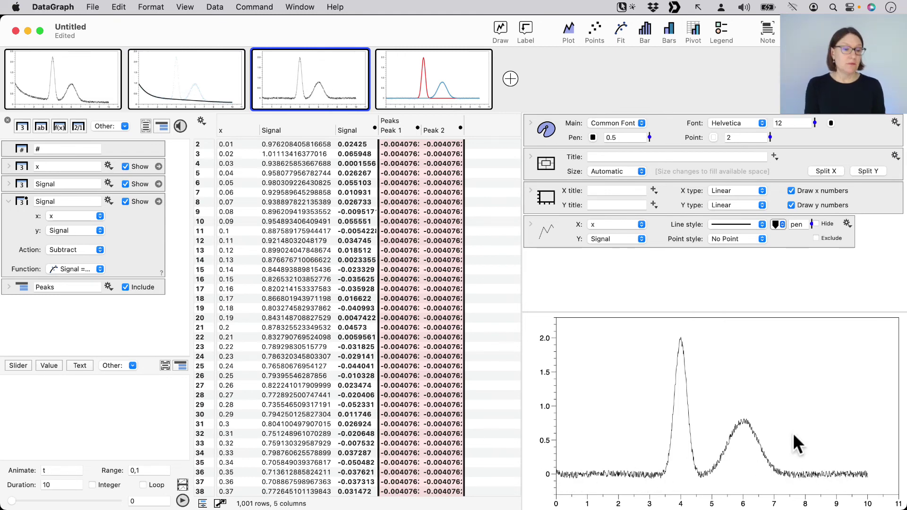
pyautogui.click(455, 77)
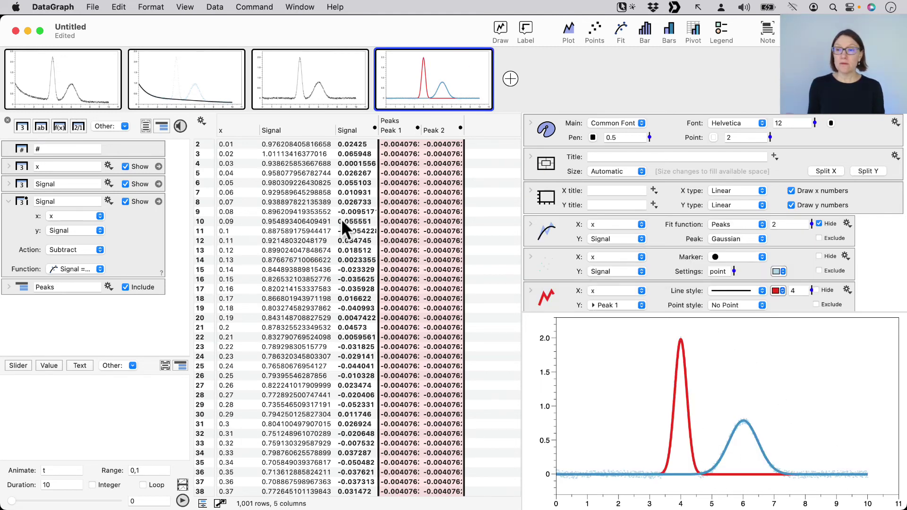
# Return to the baseline graph and look through the fit functions available for the baseline, keeping Polynomial
pyautogui.click(183, 77)
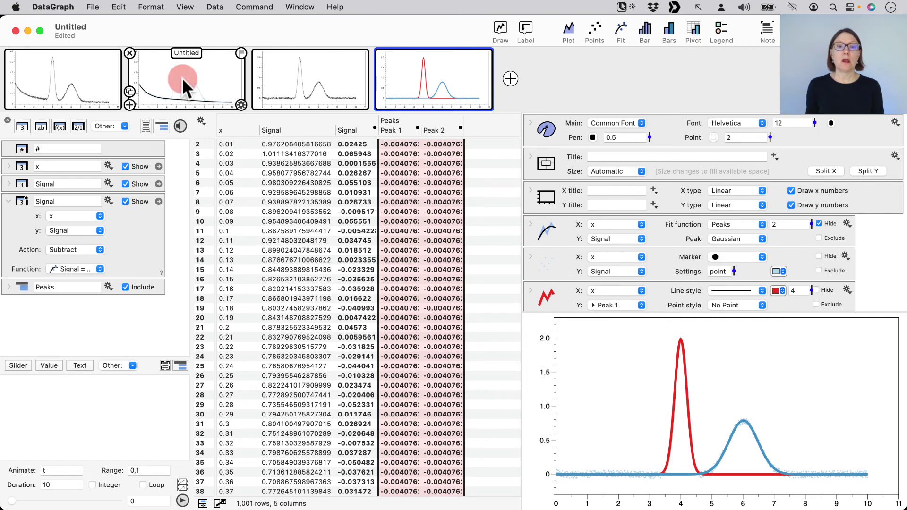
pyautogui.scroll(-5, 599, 298)
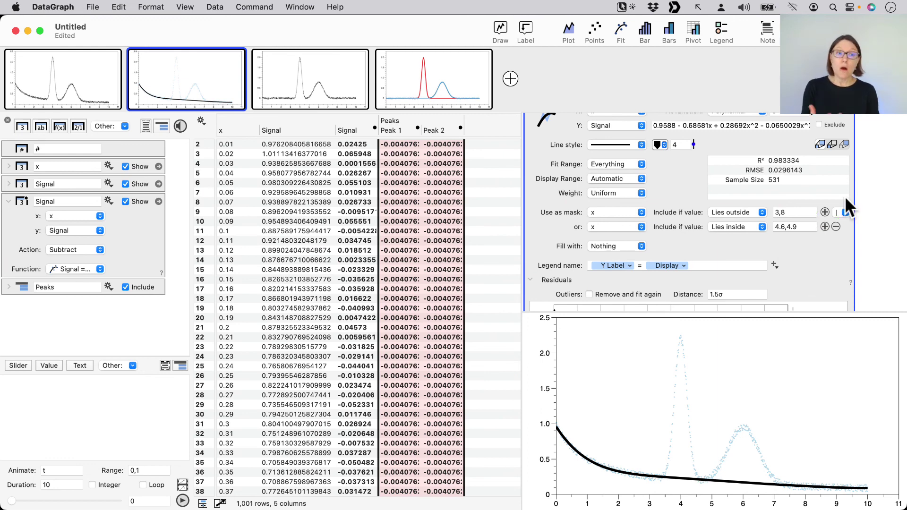
pyautogui.scroll(4, 780, 212)
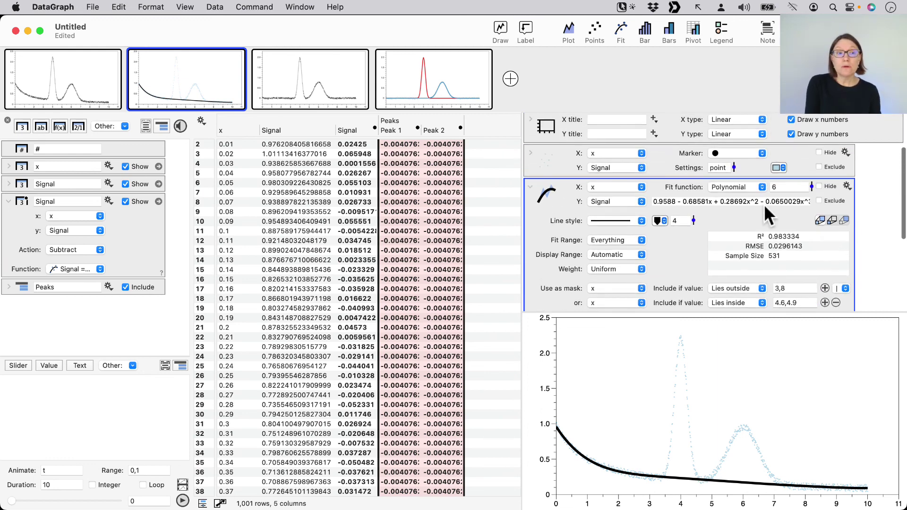
pyautogui.click(729, 186)
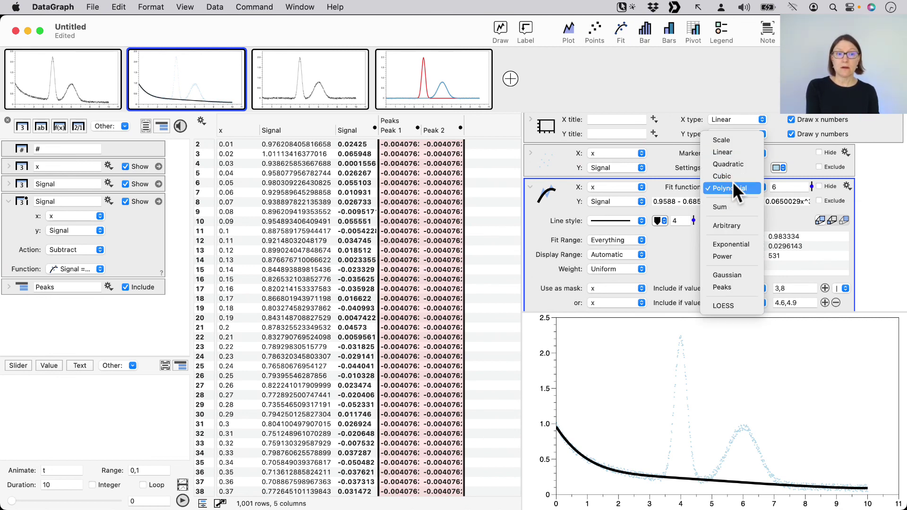
pyautogui.click(871, 218)
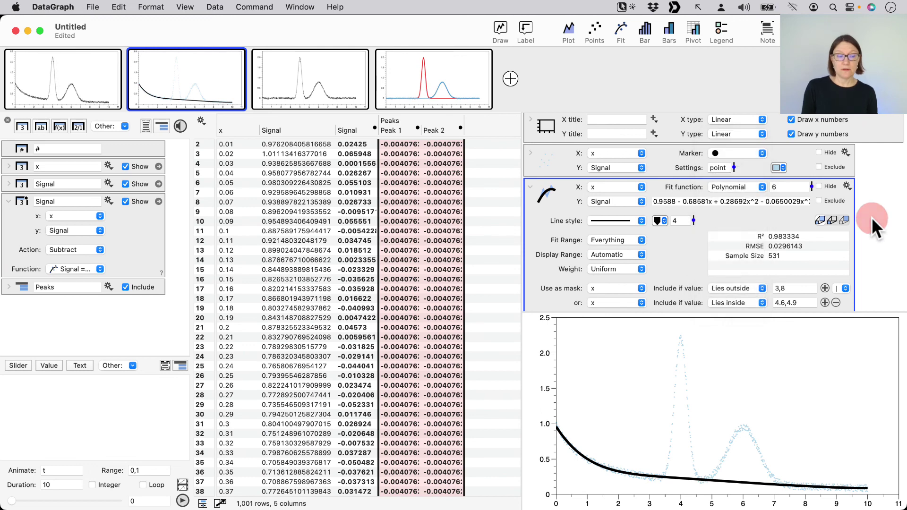